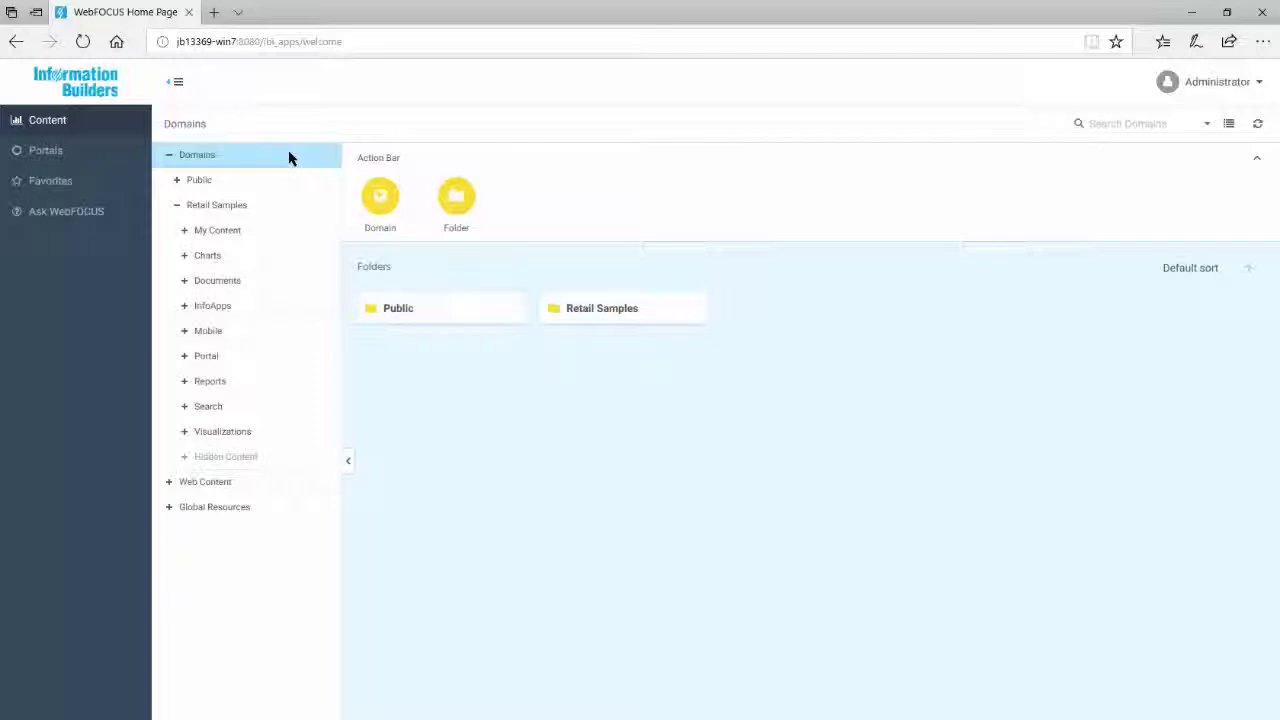
- Create a new chart in the 2017 folder under Retail Samples > Charts
{"action": "left_click", "coordinate": [267, 259]}
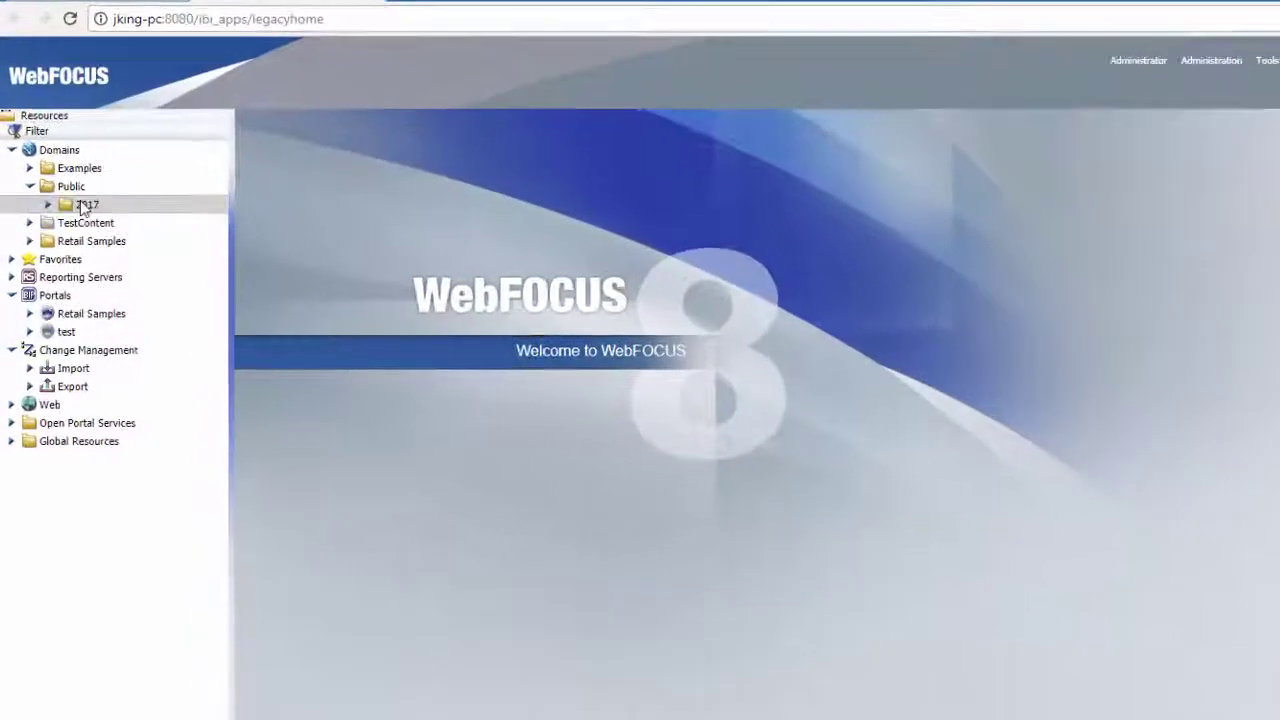
{"action": "right_click", "coordinate": [70, 221]}
{"action": "mouse_move", "coordinate": [139, 229]}
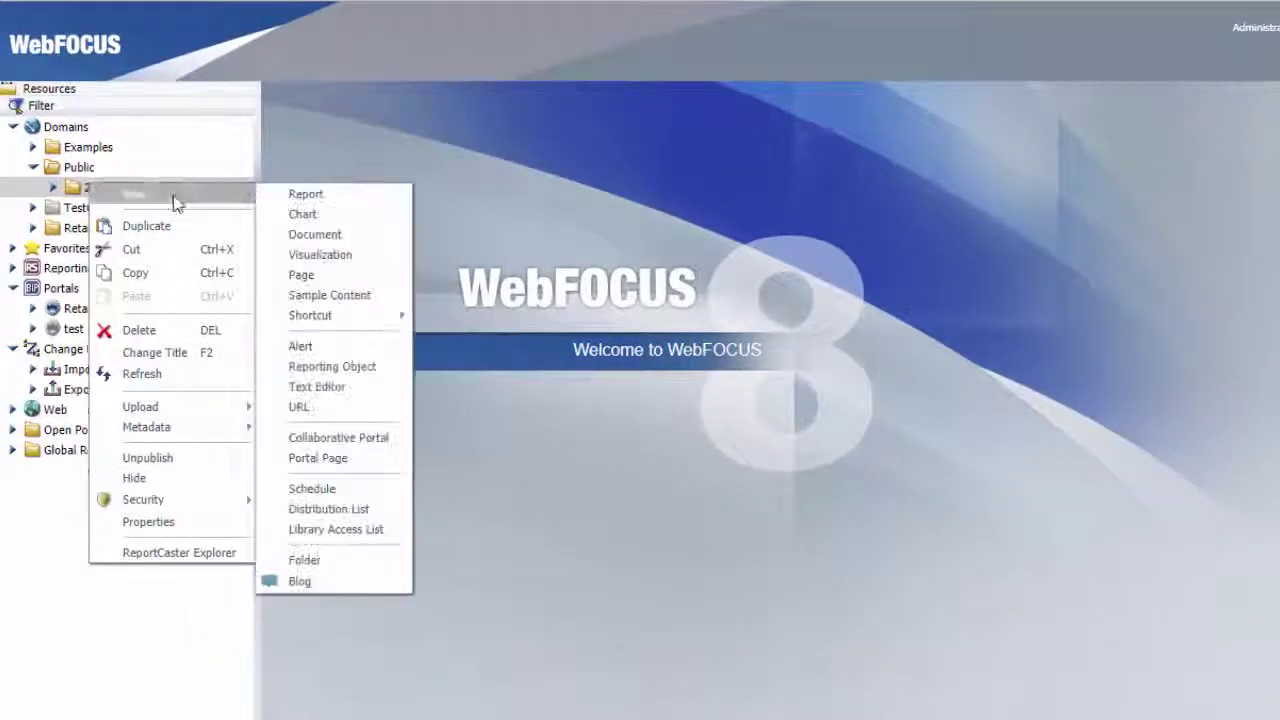
{"action": "left_click", "coordinate": [322, 217]}
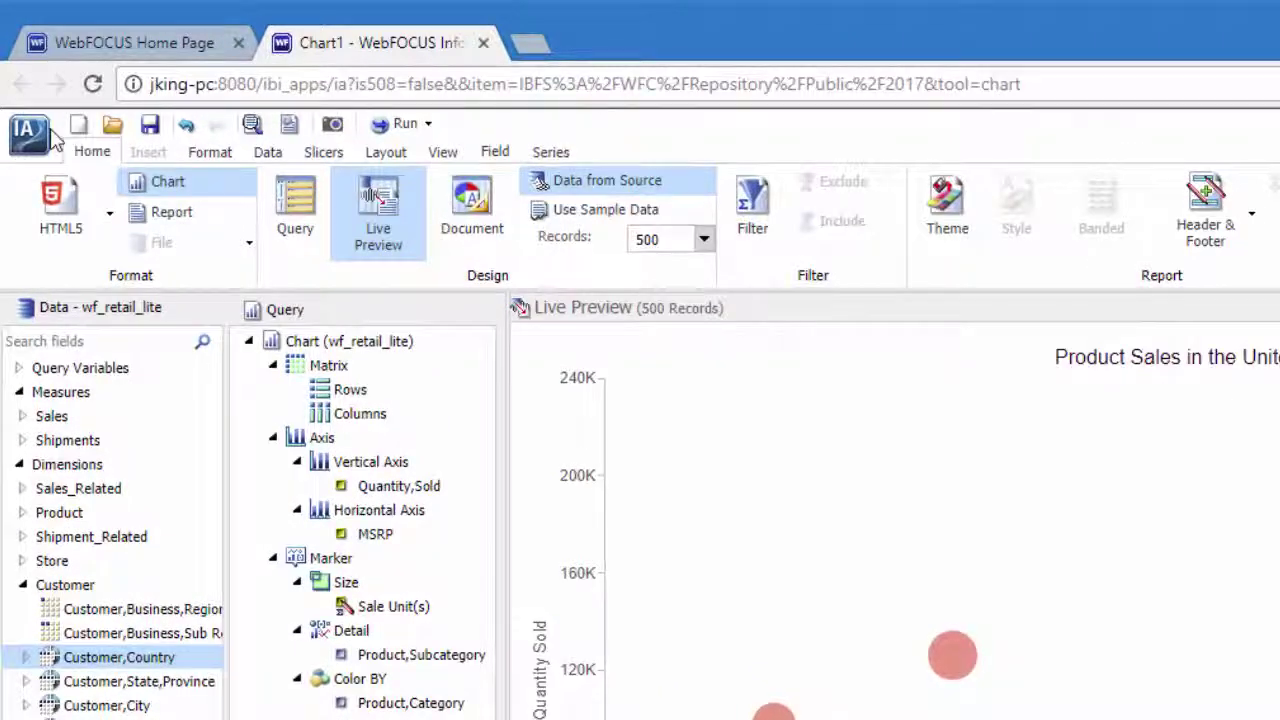
- Build a new chart using the wf_retail_lite.mas data source from ibisamp
{"action": "left_click", "coordinate": [28, 132]}
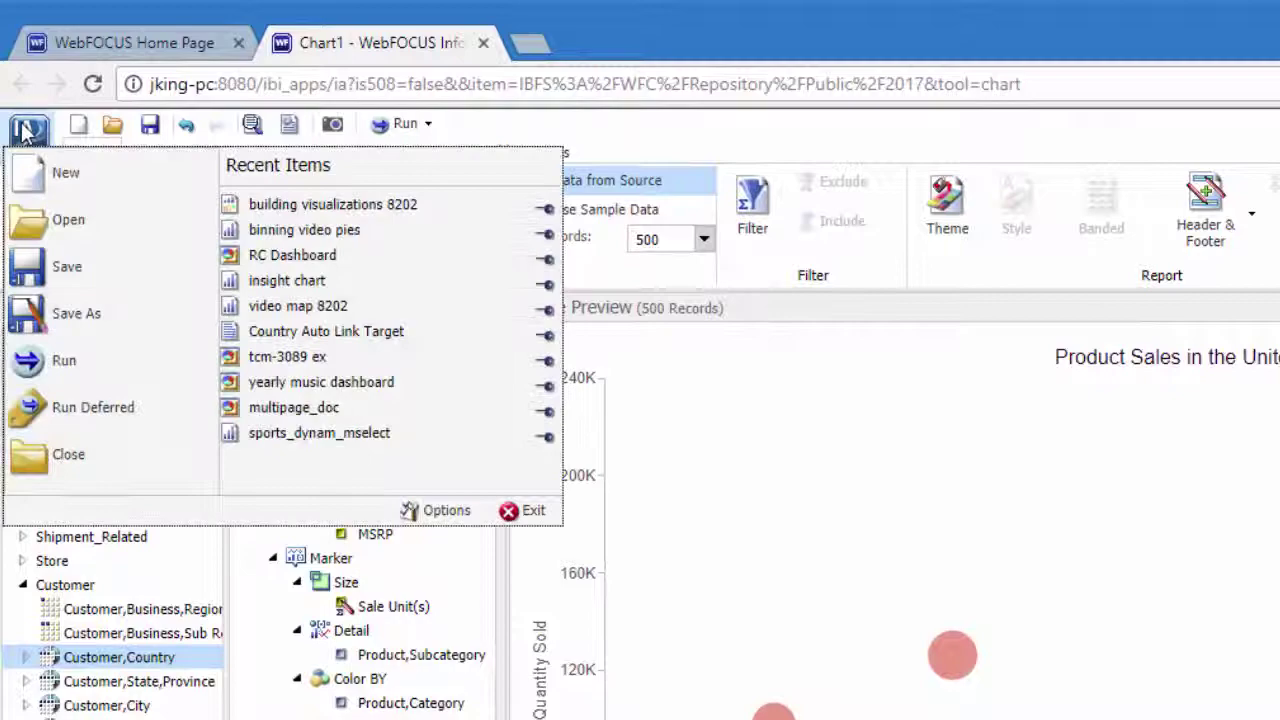
{"action": "left_click", "coordinate": [62, 172]}
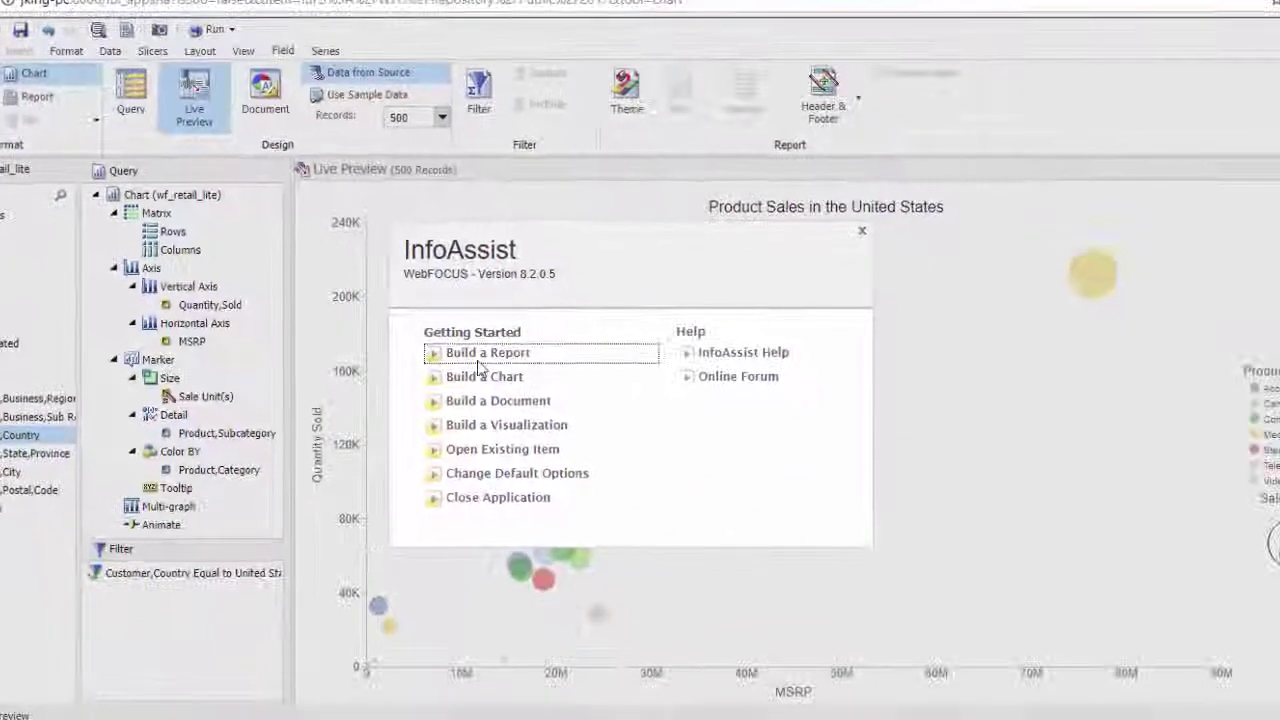
{"action": "left_click", "coordinate": [490, 376]}
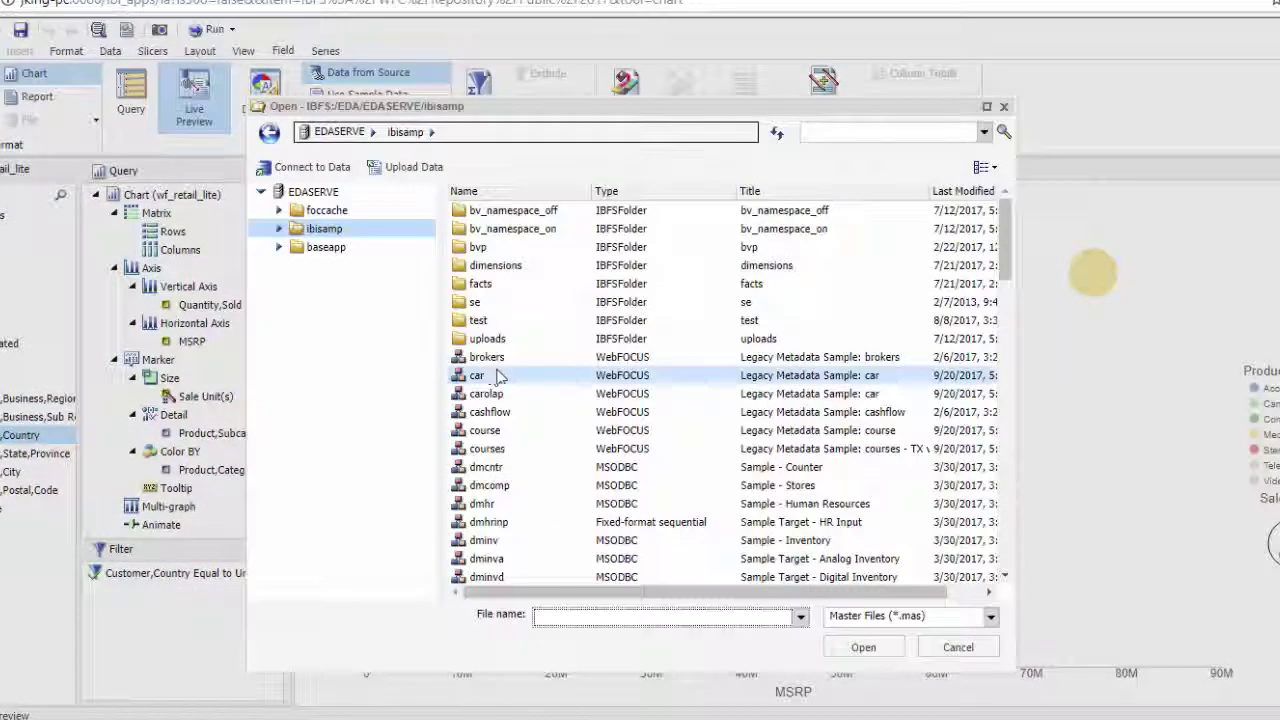
{"action": "left_click_drag", "start_coordinate": [1006, 245], "coordinate": [1005, 567]}
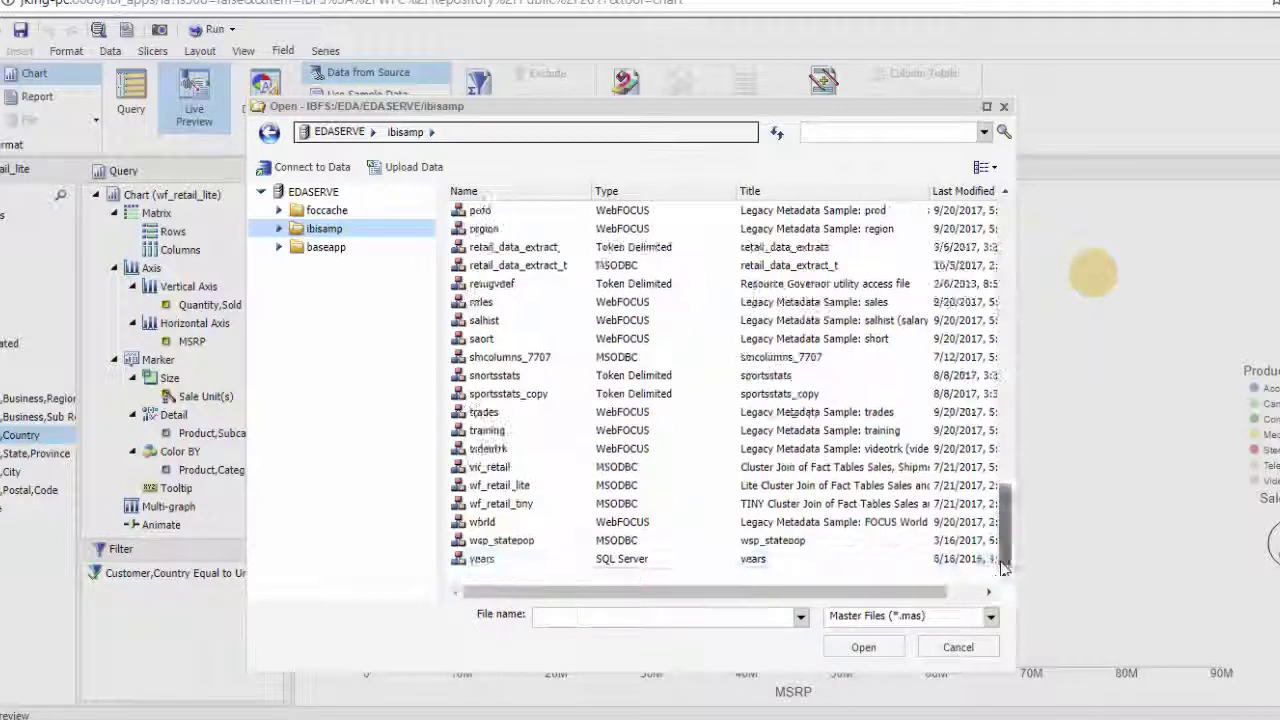
{"action": "left_click", "coordinate": [645, 487]}
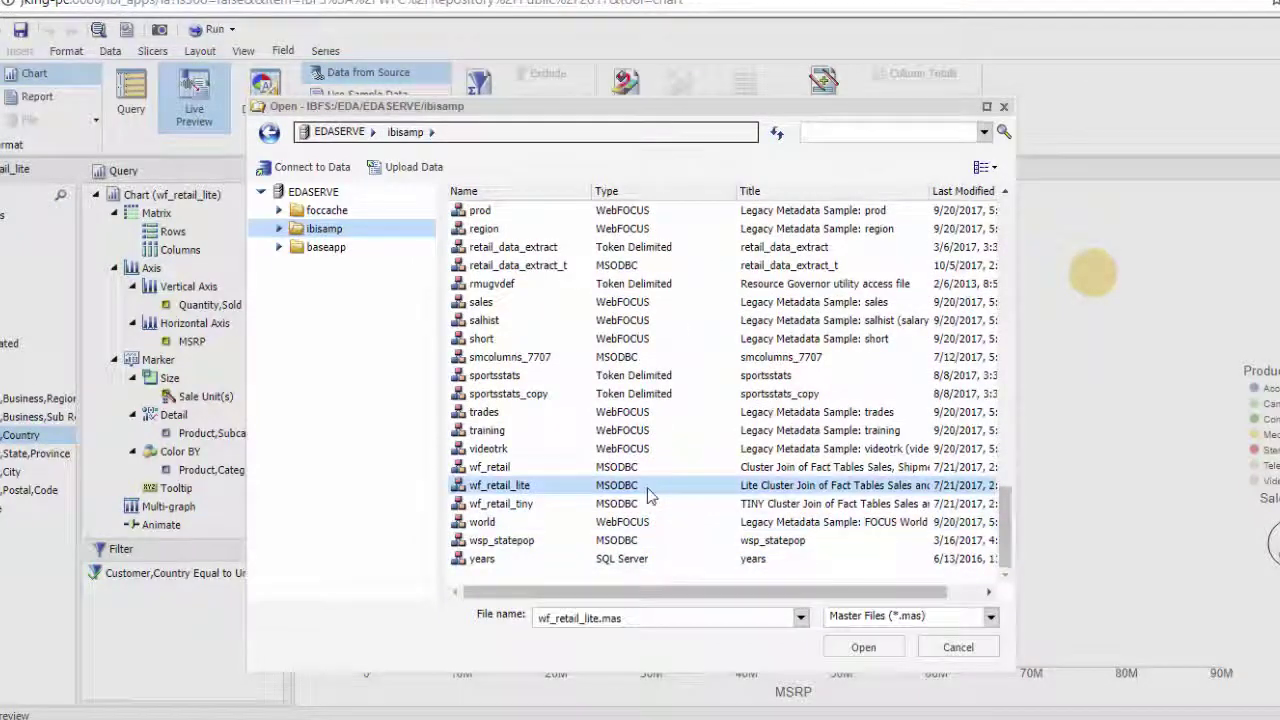
{"action": "left_click", "coordinate": [864, 648]}
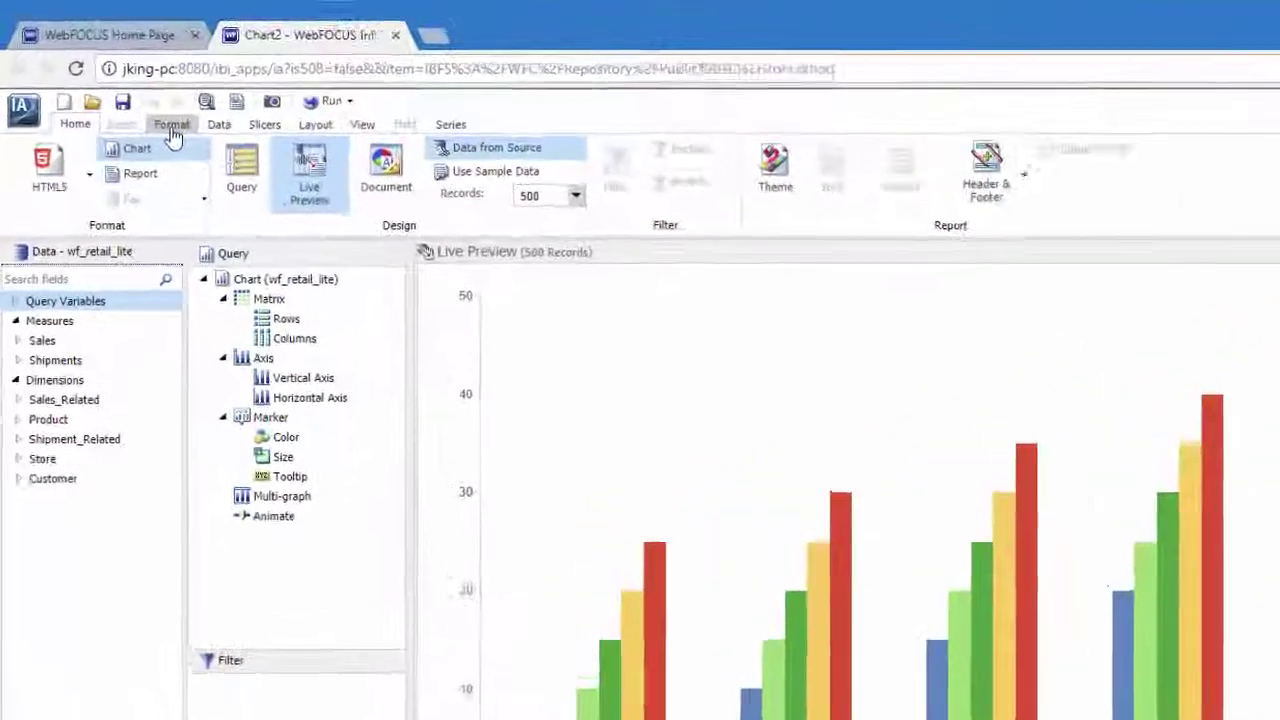
- Browse the X Y Plots, Special, HTML5 and HTML5 Extension chart types, keeping the bar chart
{"action": "left_click", "coordinate": [141, 103]}
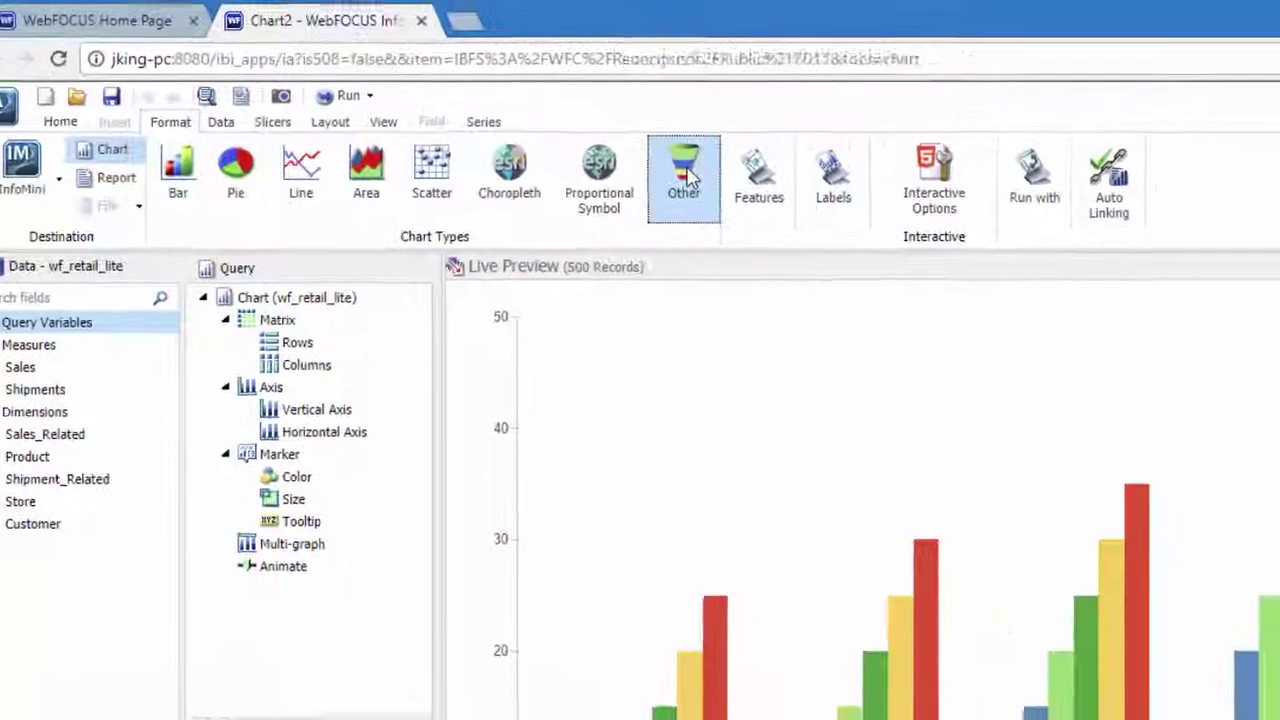
{"action": "left_click", "coordinate": [742, 200]}
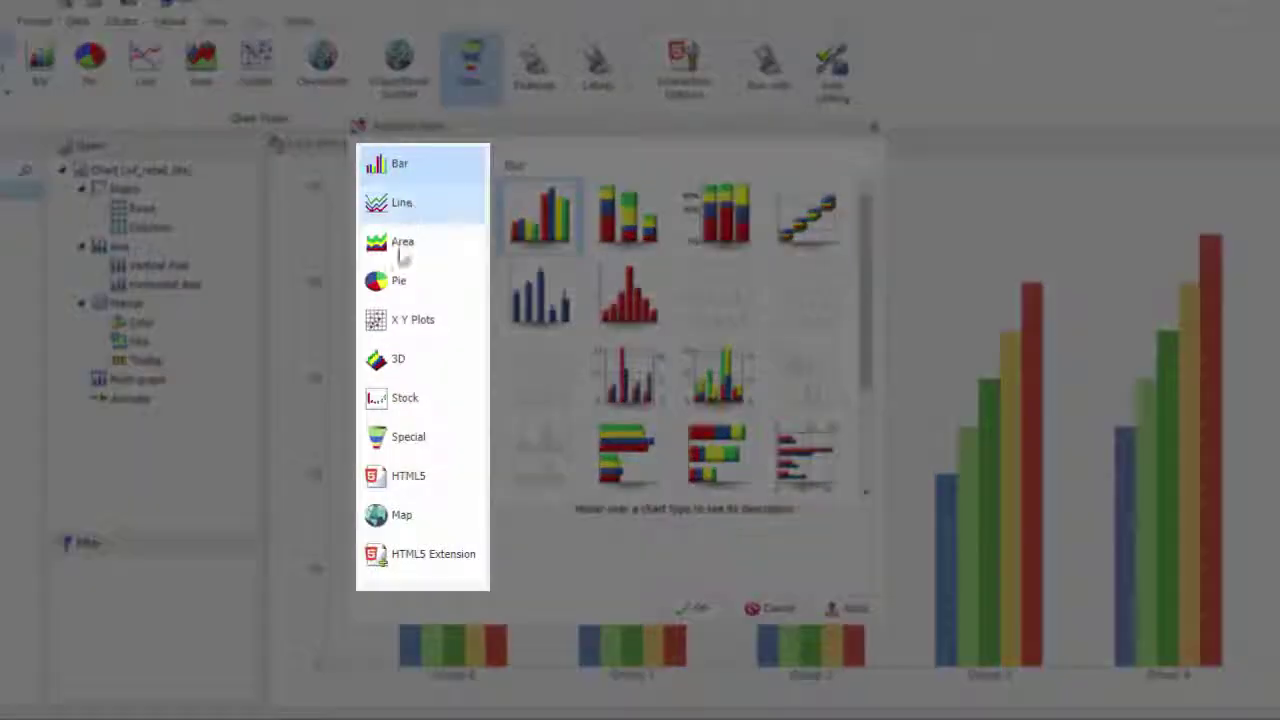
{"action": "left_click", "coordinate": [399, 318]}
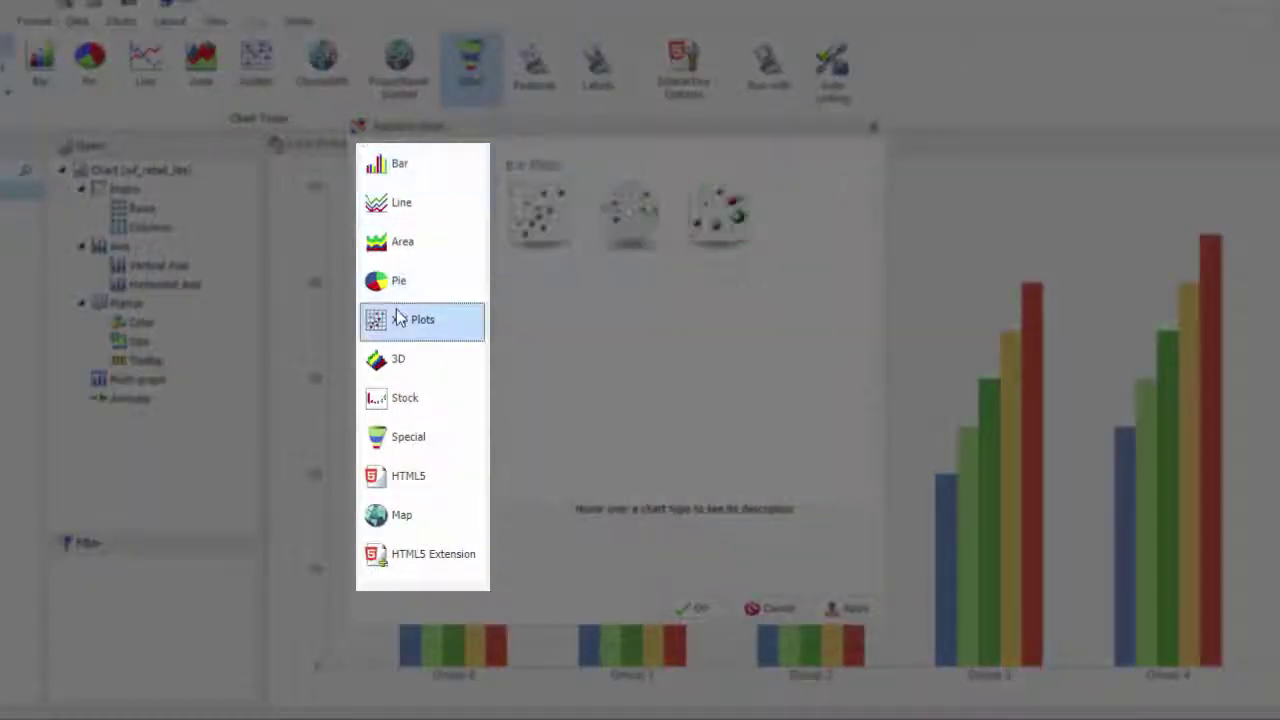
{"action": "left_click", "coordinate": [416, 445]}
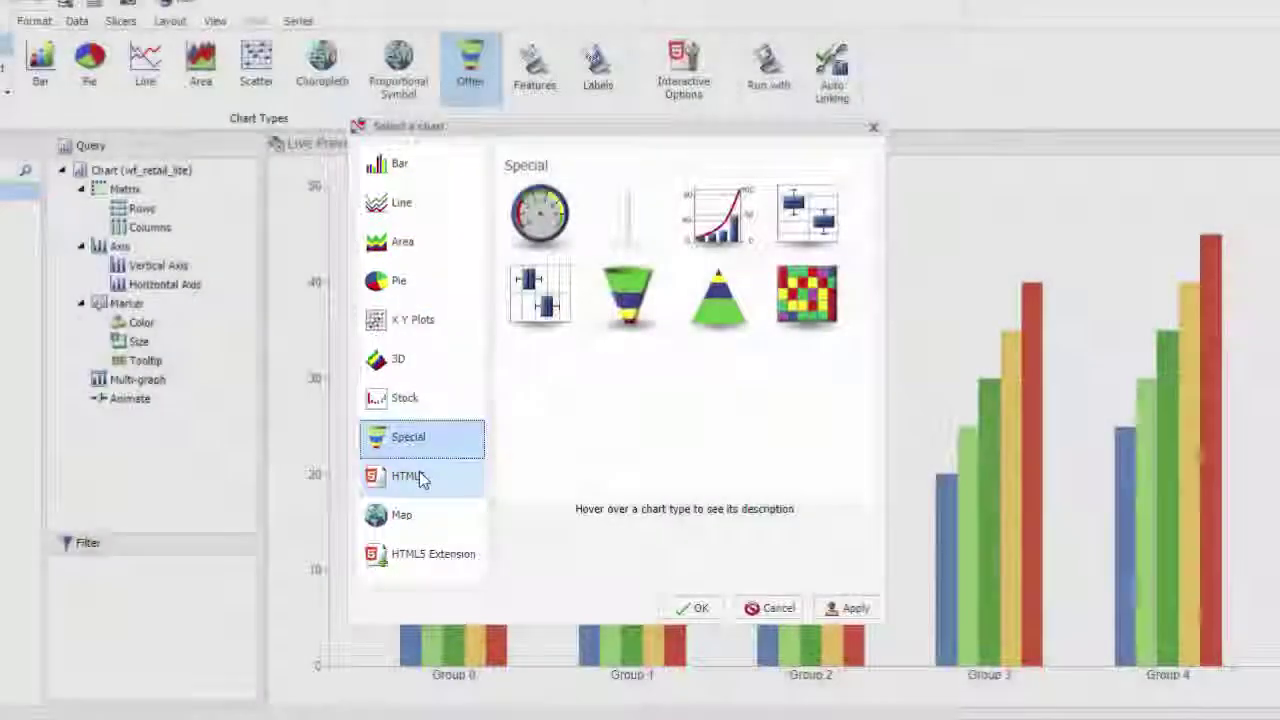
{"action": "left_click", "coordinate": [421, 478]}
{"action": "left_click", "coordinate": [431, 556]}
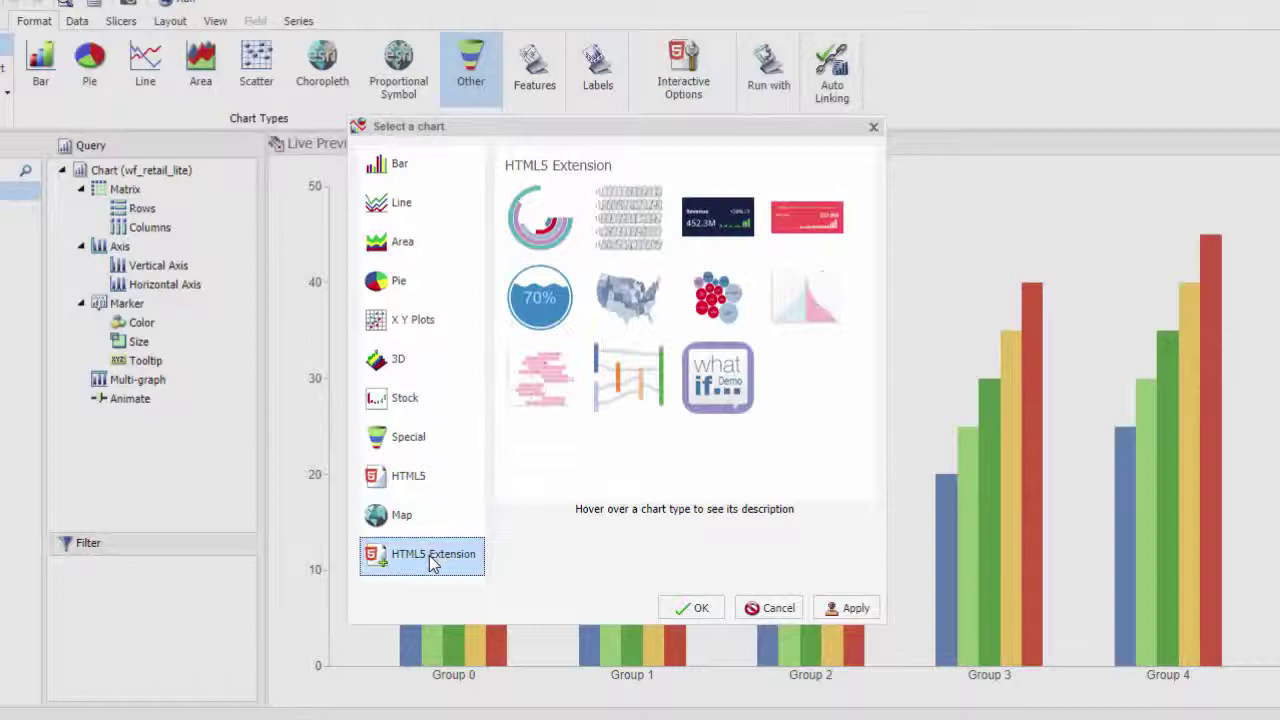
{"action": "left_click", "coordinate": [766, 605]}
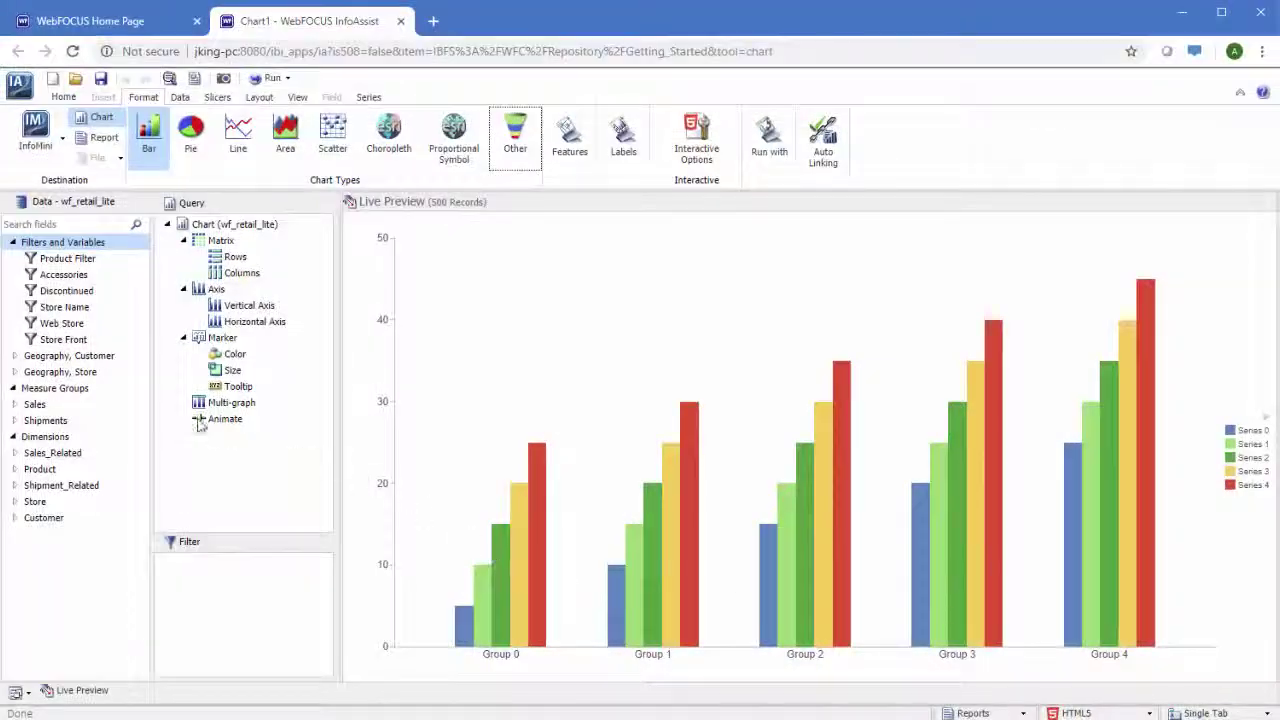
- Plot Revenue and Cost of Goods on the vertical axis against Product,Category
{"action": "double_click", "coordinate": [30, 403]}
{"action": "double_click", "coordinate": [60, 615]}
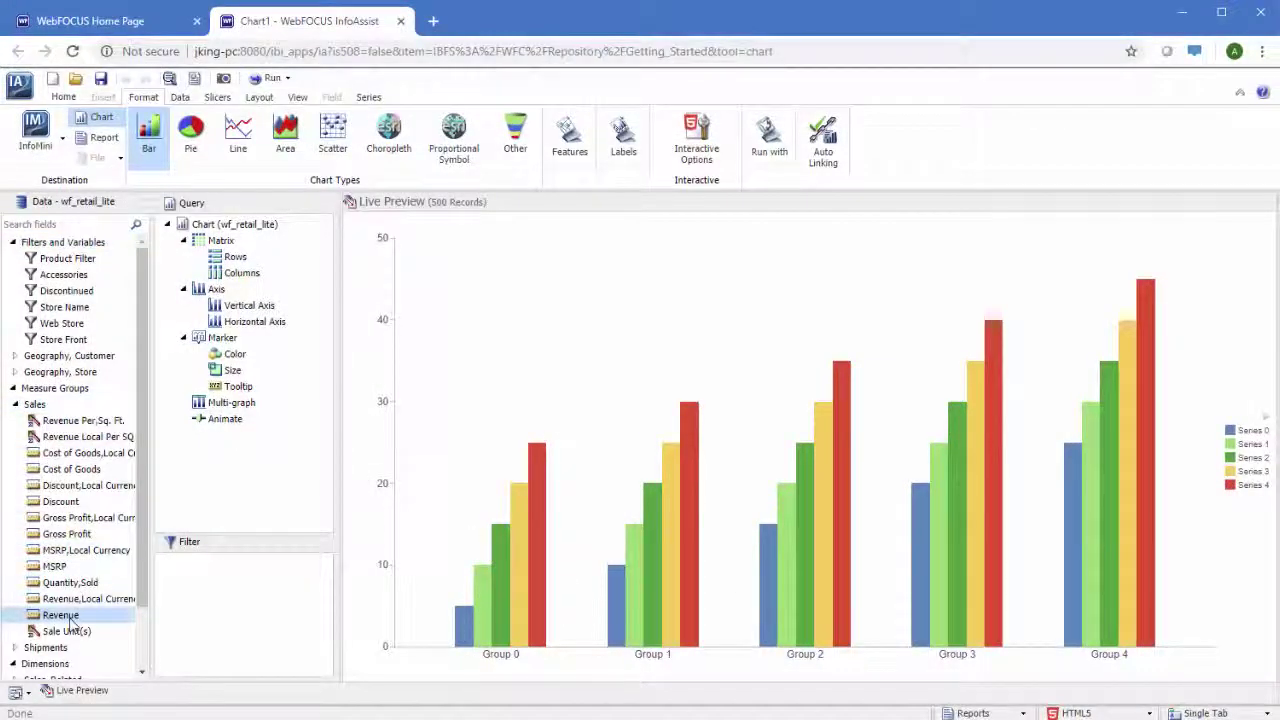
{"action": "scroll", "coordinate": [72, 620], "scroll_direction": "down", "scroll_amount": 1}
{"action": "scroll", "coordinate": [70, 625], "scroll_direction": "down", "scroll_amount": 1}
{"action": "double_click", "coordinate": [38, 614]}
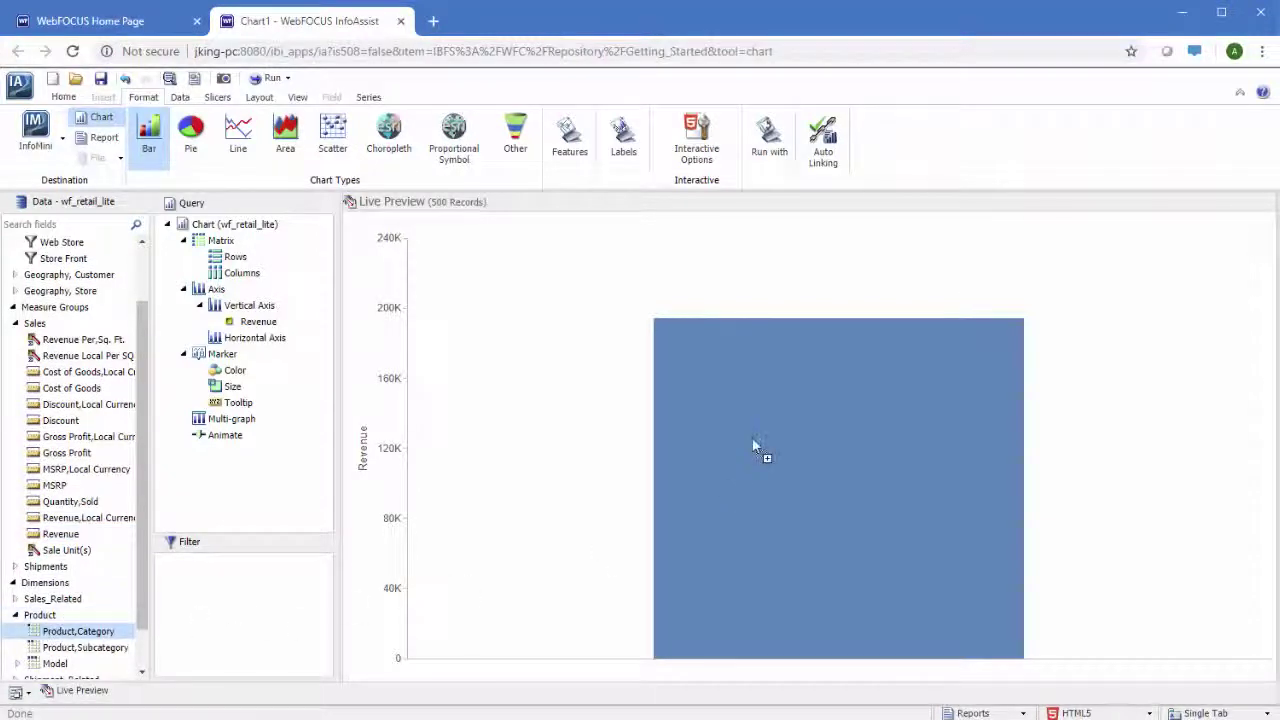
{"action": "left_click_drag", "start_coordinate": [755, 445], "coordinate": [680, 471]}
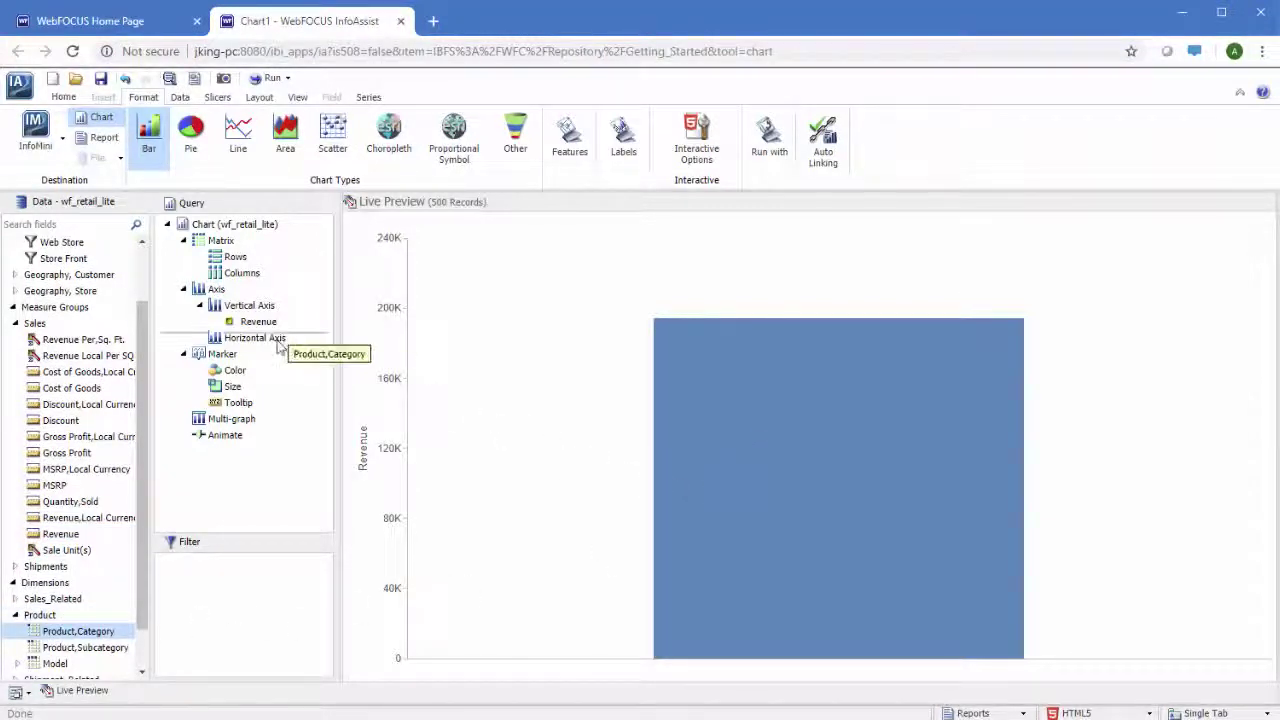
{"action": "left_click_drag", "start_coordinate": [279, 345], "coordinate": [278, 344]}
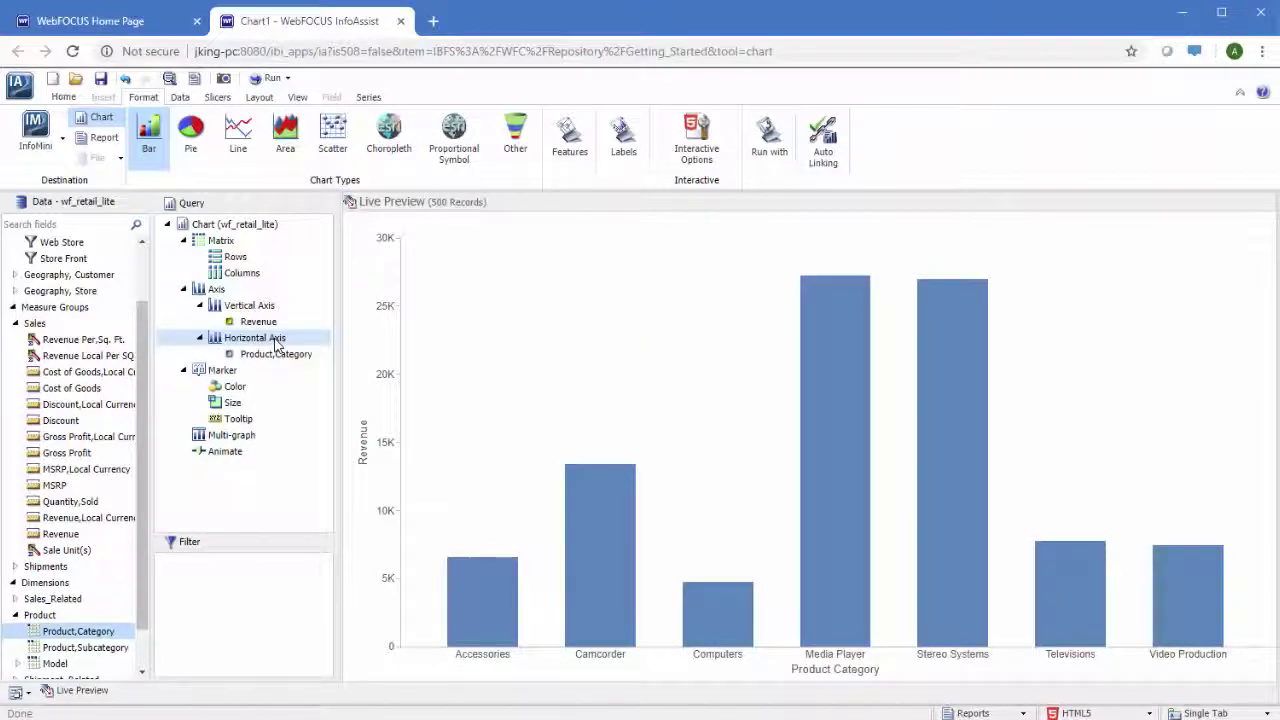
{"action": "left_click_drag", "start_coordinate": [72, 388], "coordinate": [279, 309]}
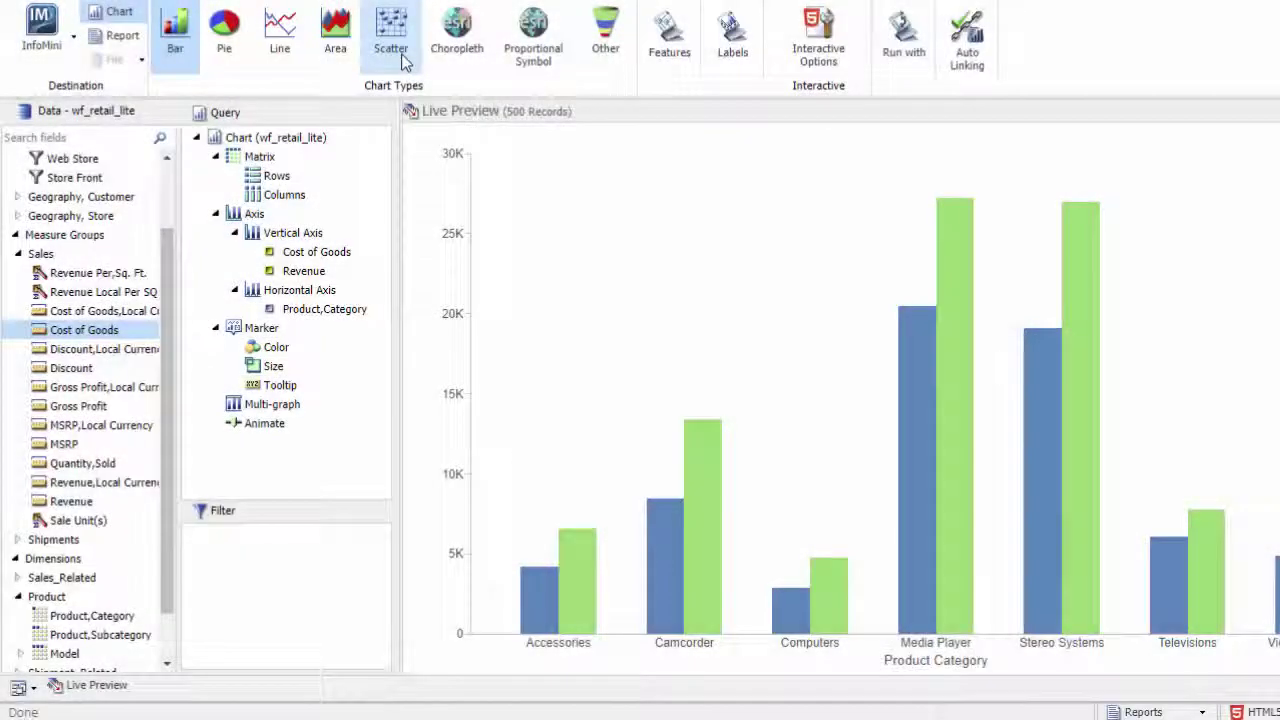
- Switch to a scatter chart with Revenue on the horizontal axis
{"action": "left_click", "coordinate": [401, 53]}
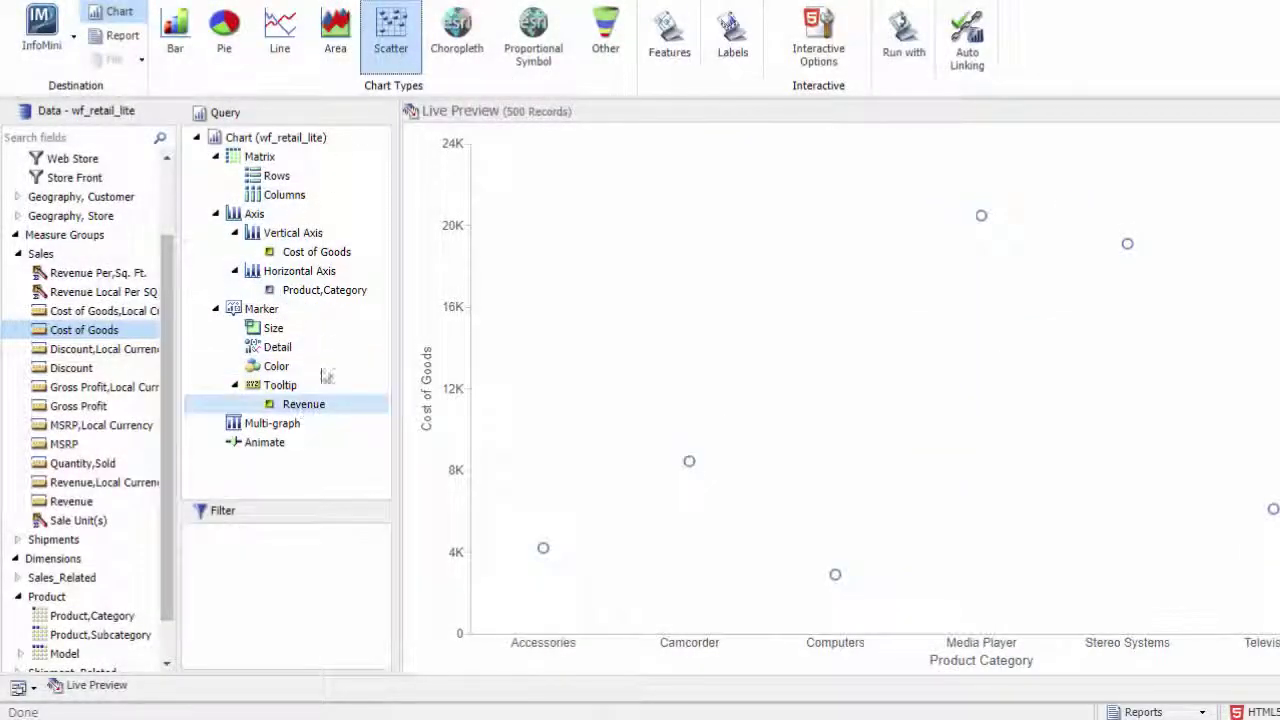
{"action": "left_click_drag", "start_coordinate": [328, 302], "coordinate": [320, 300]}
{"action": "left_click", "coordinate": [80, 620]}
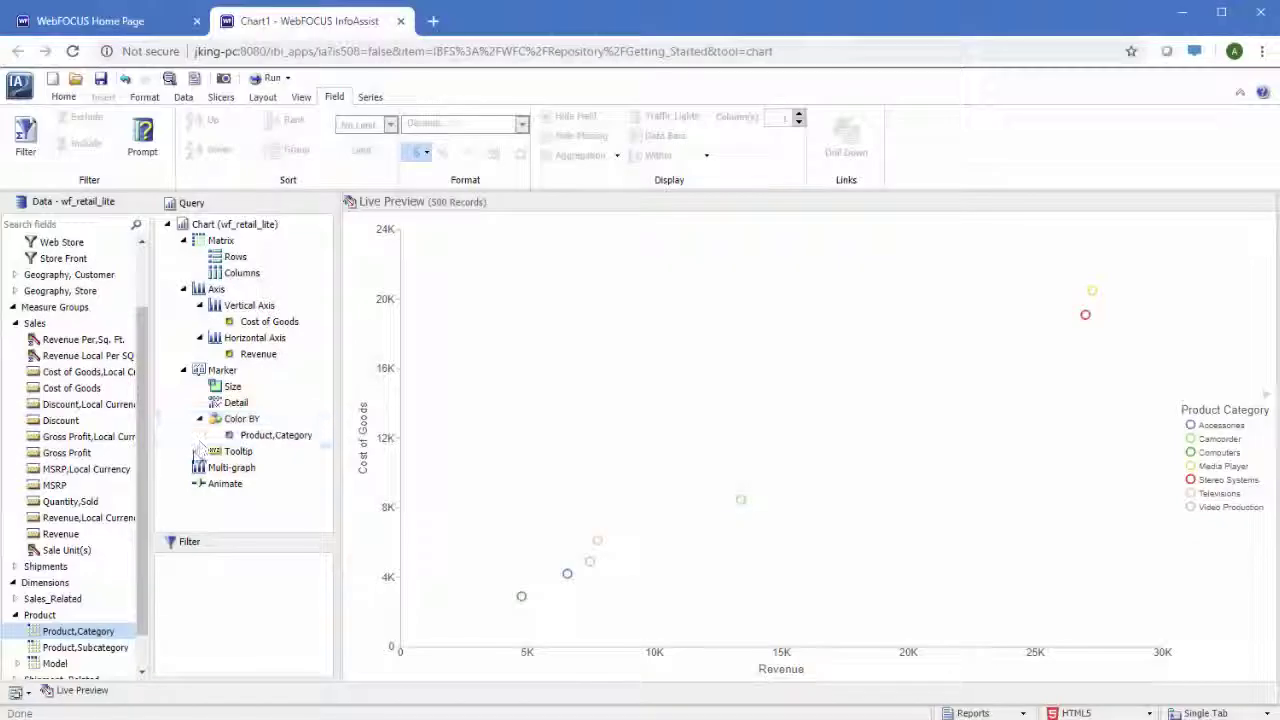
- Size the bubbles by Sale Unit(s) and add Product,Subcategory as marker detail
{"action": "left_click", "coordinate": [238, 451]}
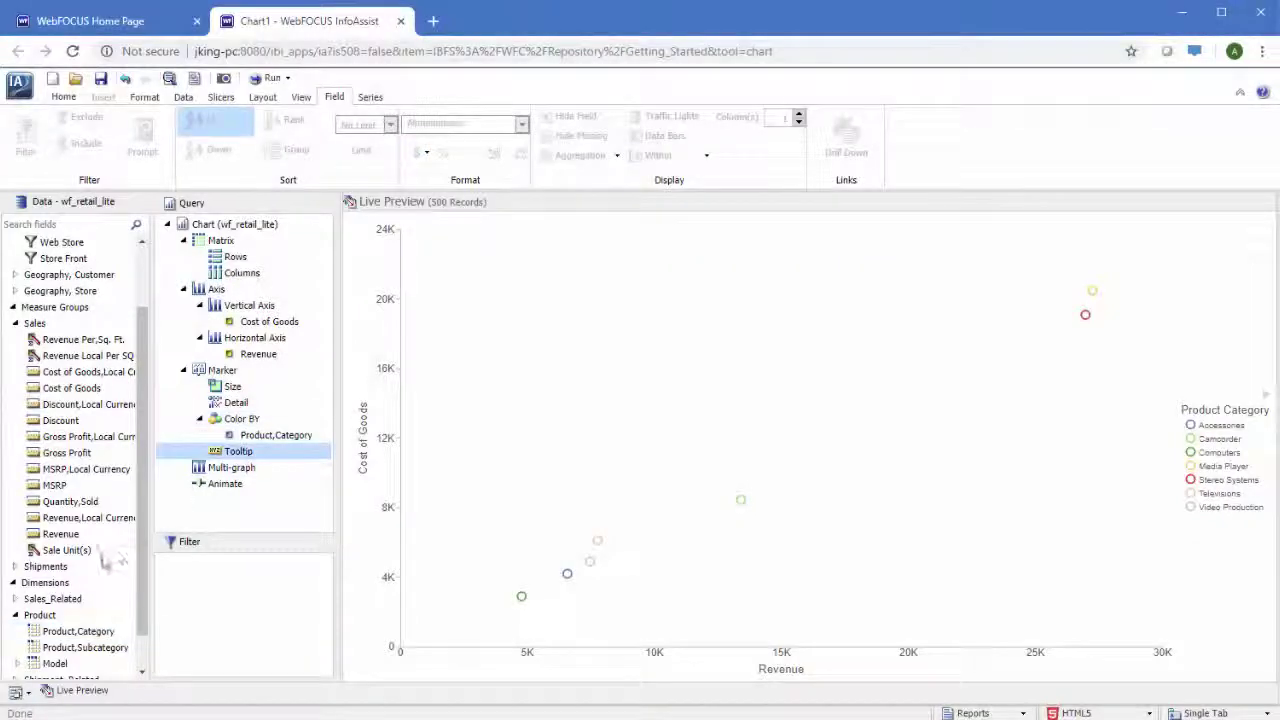
{"action": "mouse_move", "coordinate": [86, 551]}
{"action": "left_mouse_down"}
{"action": "mouse_move", "coordinate": [243, 430]}
{"action": "mouse_move", "coordinate": [248, 393]}
{"action": "left_mouse_up"}
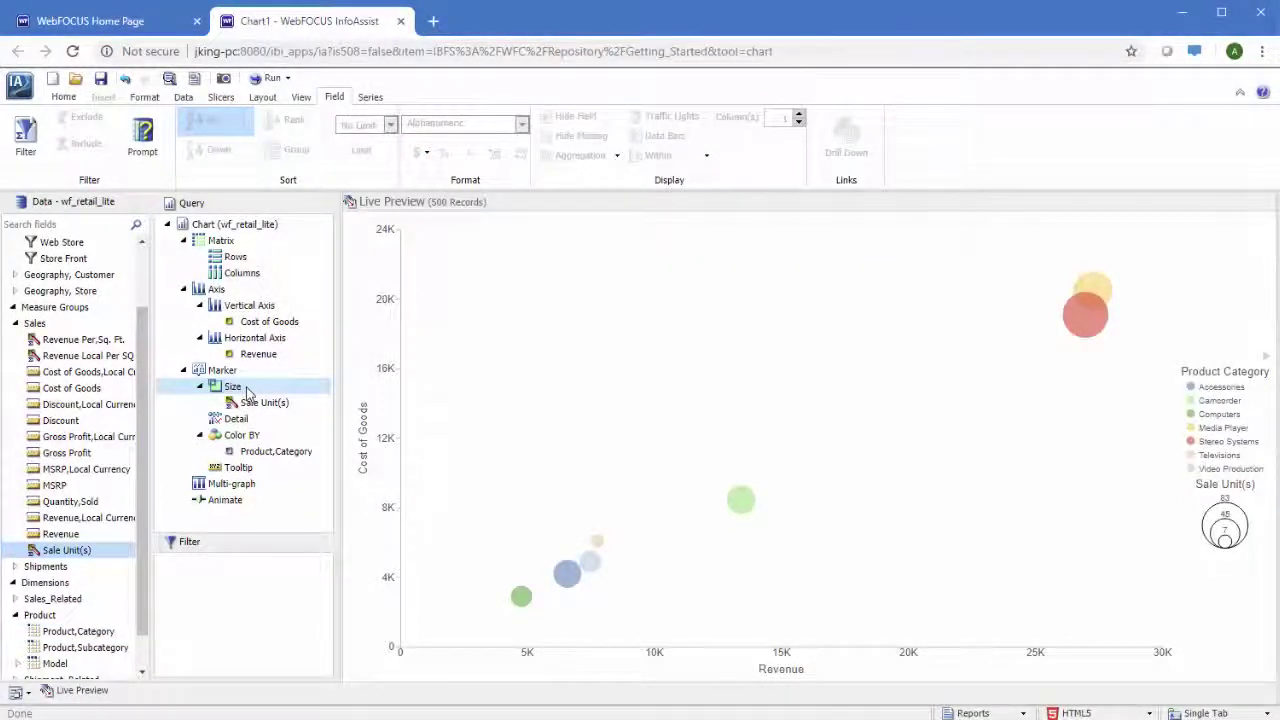
{"action": "left_click", "coordinate": [115, 648]}
{"action": "mouse_move", "coordinate": [115, 648]}
{"action": "left_mouse_down"}
{"action": "mouse_move", "coordinate": [291, 534]}
{"action": "mouse_move", "coordinate": [300, 448]}
{"action": "mouse_move", "coordinate": [285, 425]}
{"action": "left_mouse_up"}
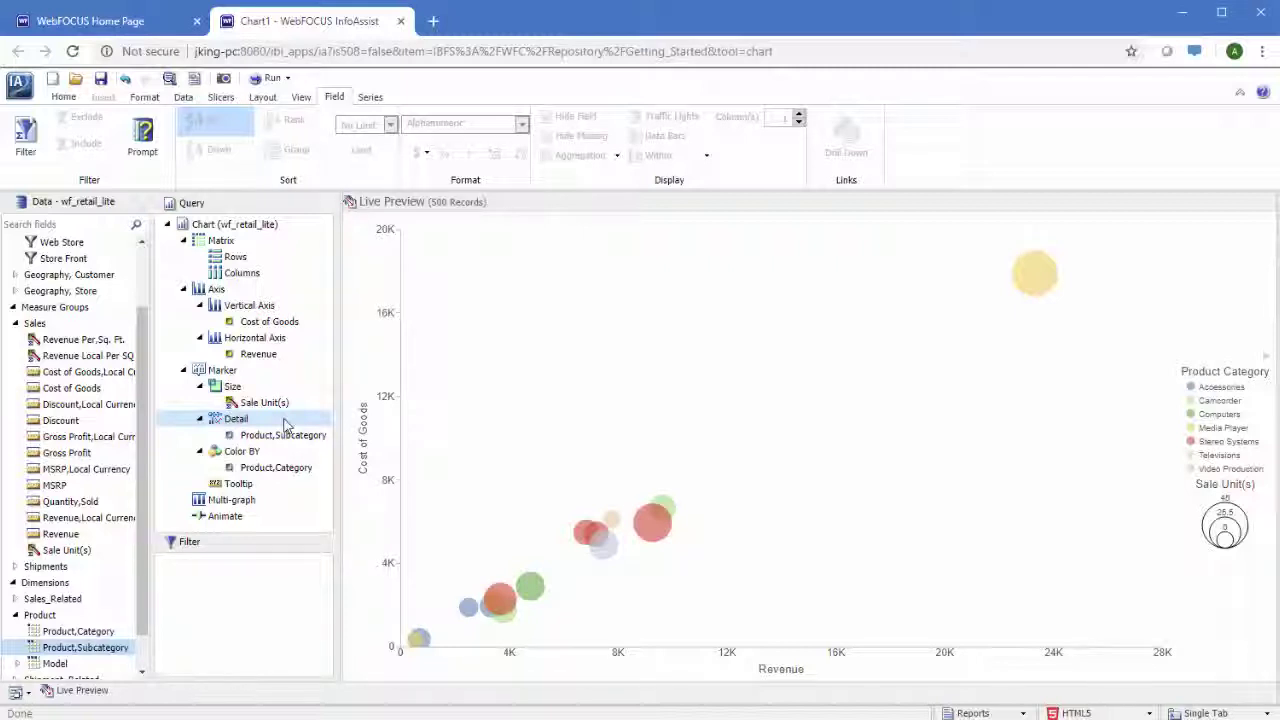
- Run the chart to inspect the existing bubble tooltips
{"action": "left_click", "coordinate": [266, 80]}
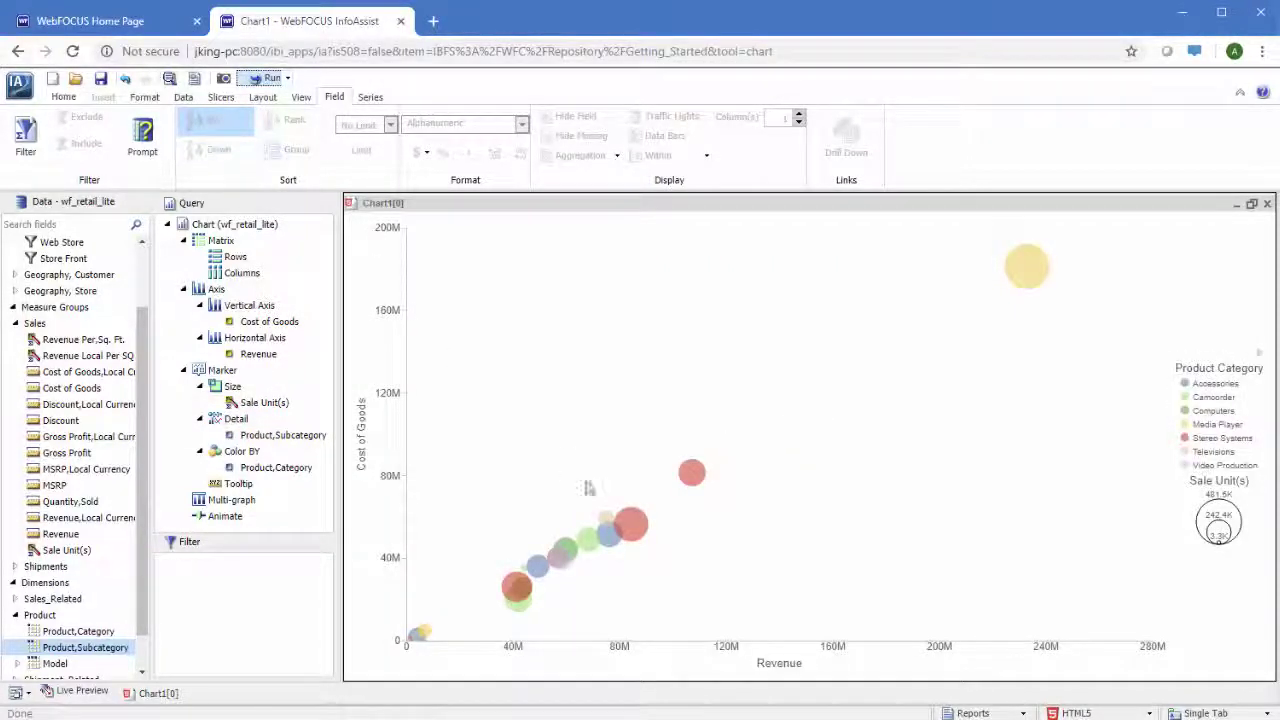
{"action": "mouse_move", "coordinate": [640, 527]}
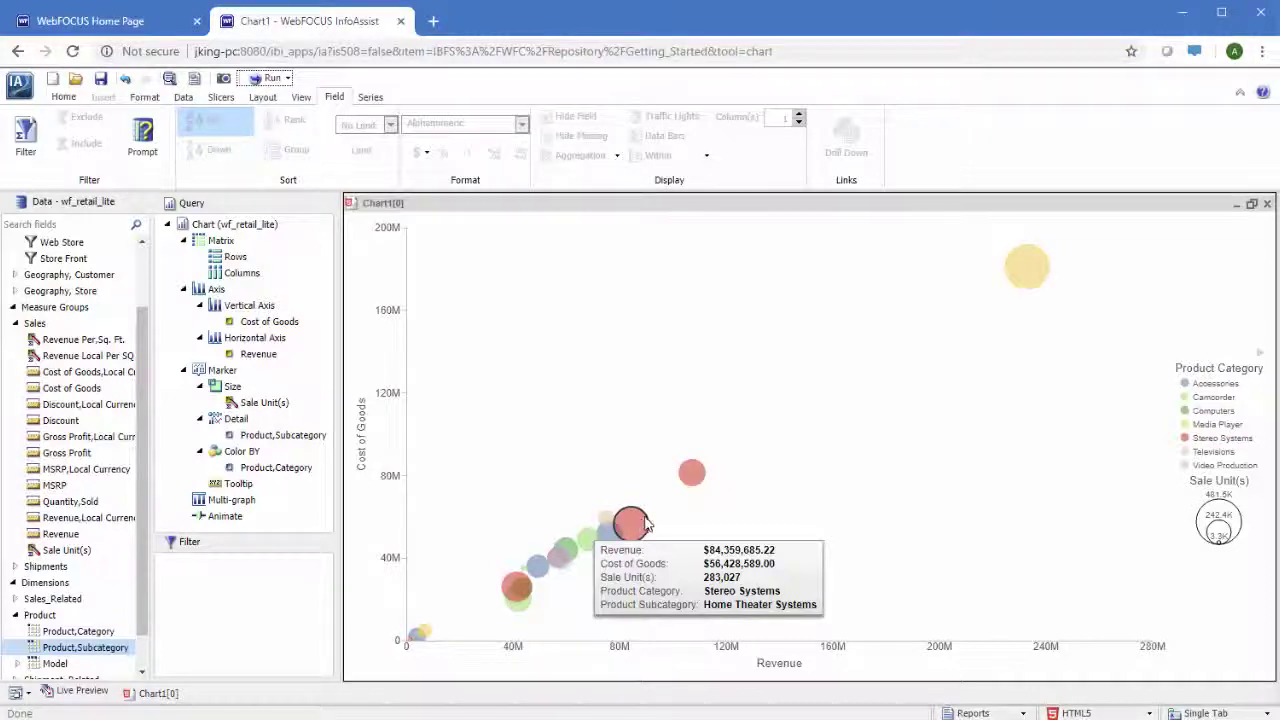
{"action": "left_click", "coordinate": [1265, 205]}
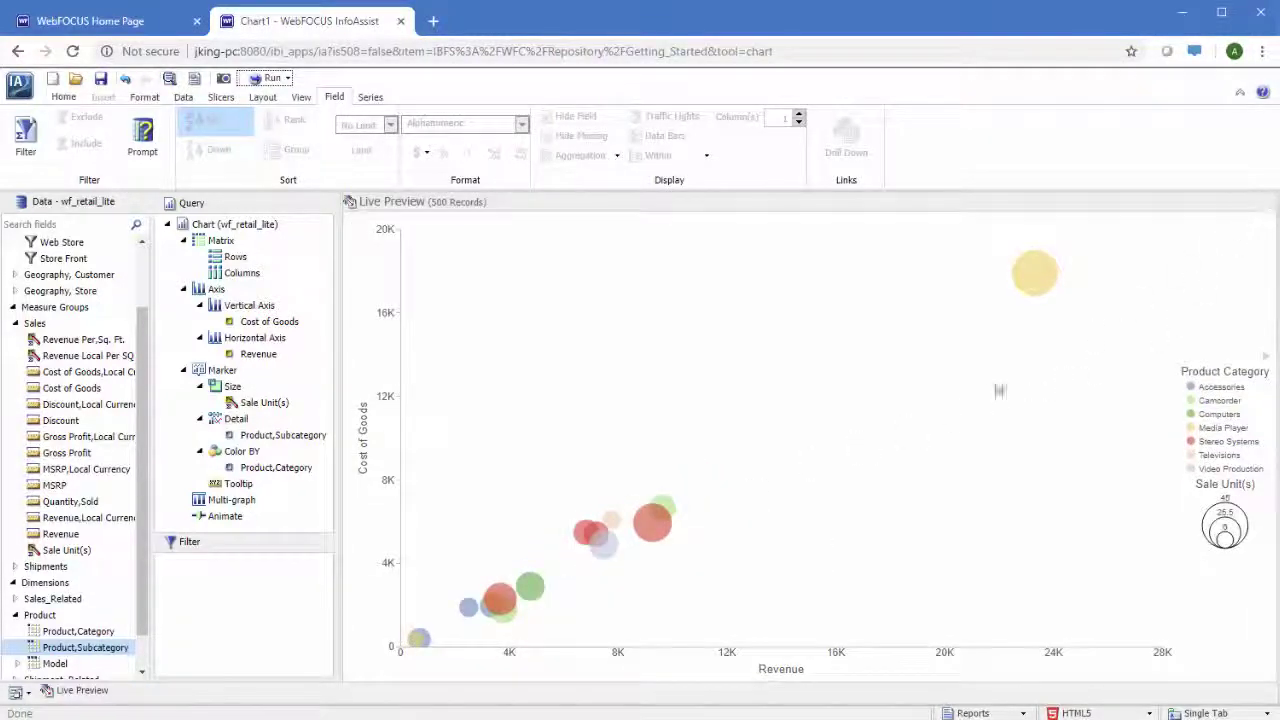
- Add Quantity,Sold to the tooltips and verify it in a fresh run
{"action": "left_click_drag", "start_coordinate": [63, 501], "coordinate": [255, 485]}
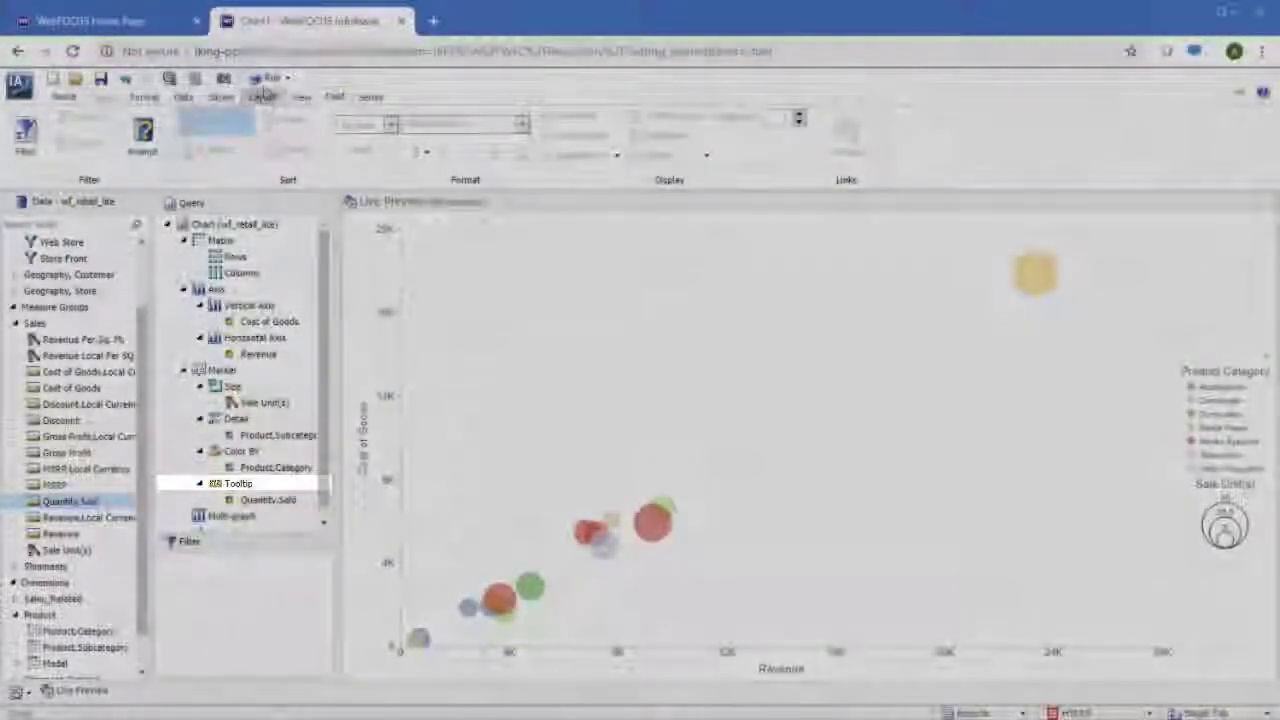
{"action": "left_click", "coordinate": [262, 80]}
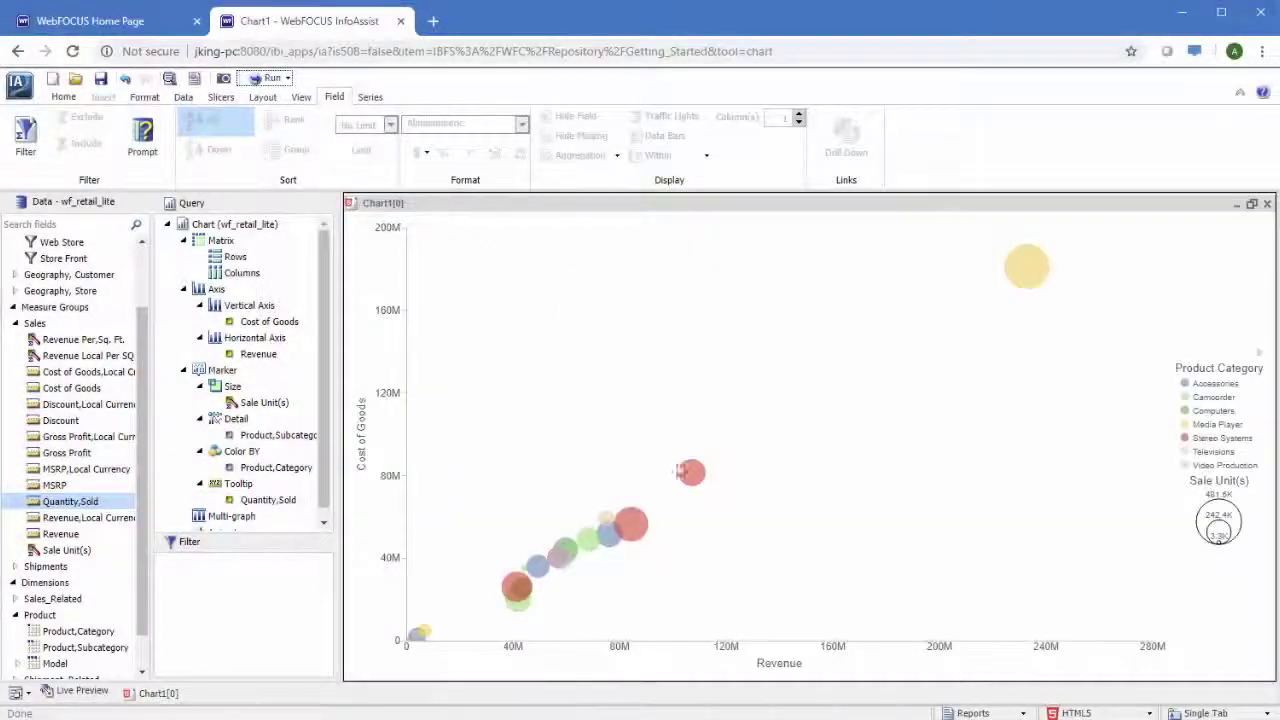
{"action": "mouse_move", "coordinate": [692, 474]}
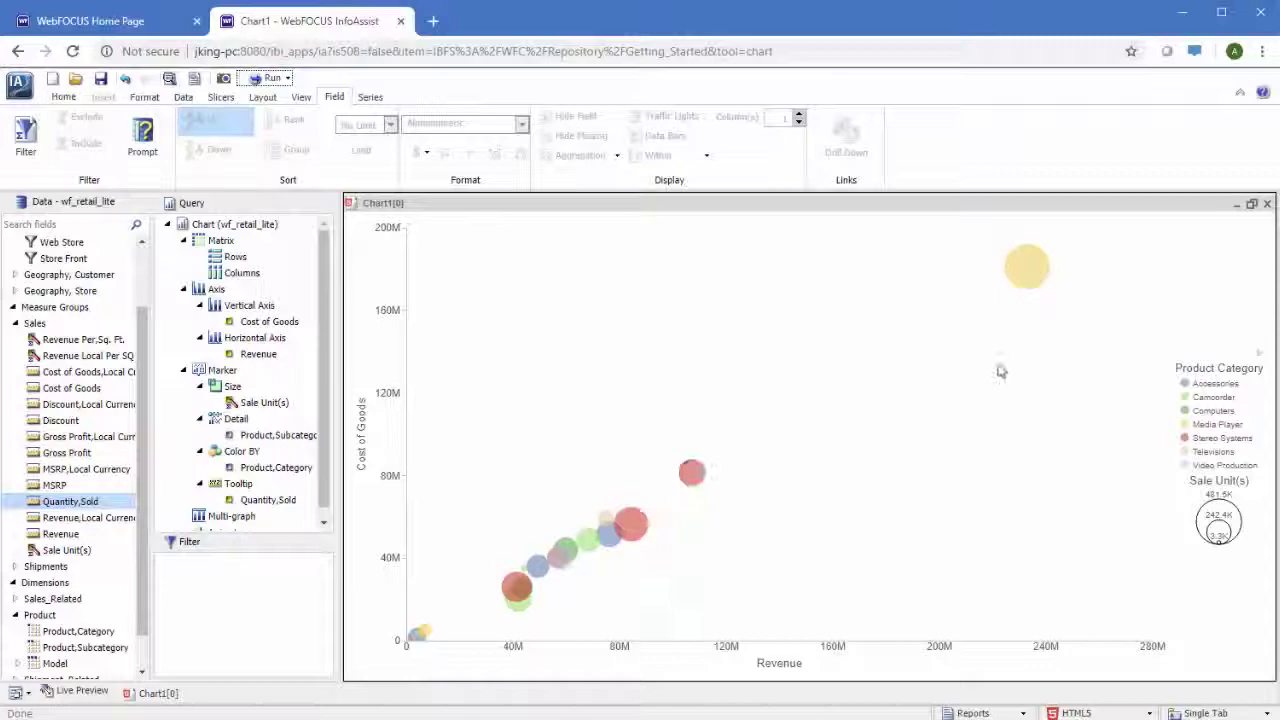
{"action": "left_click", "coordinate": [1268, 204]}
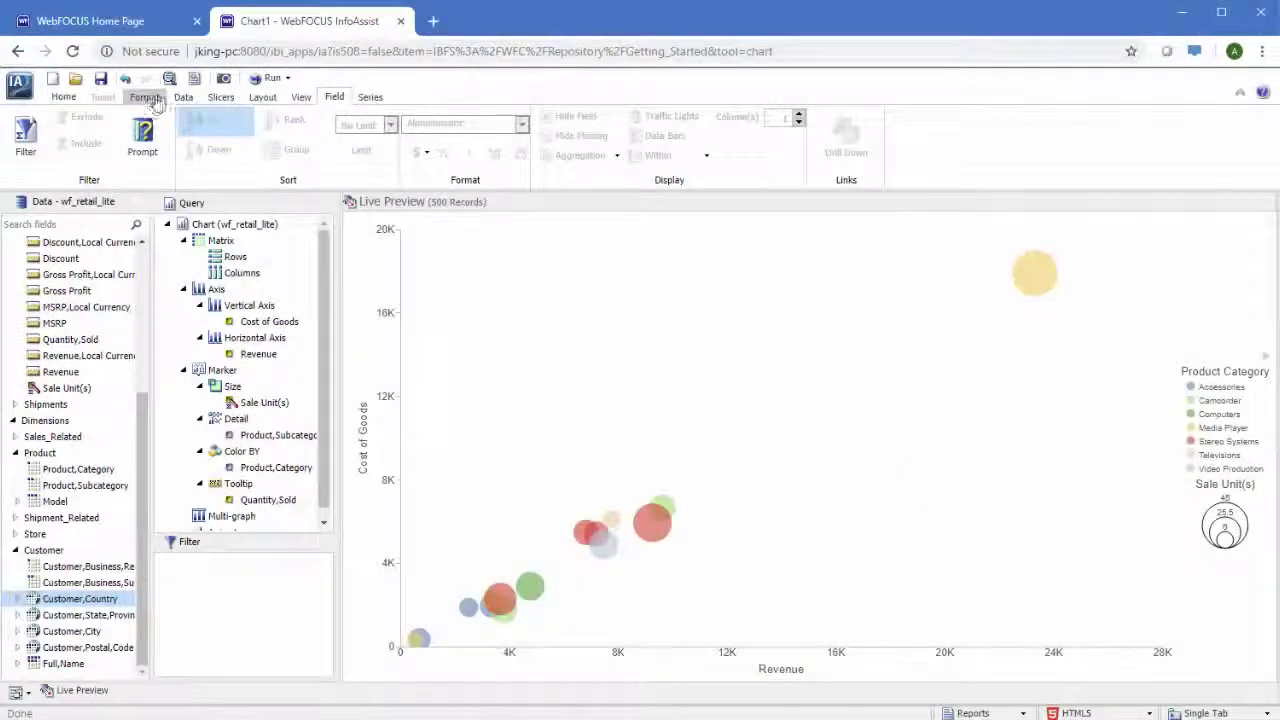
- Start a new filter condition on the Customer,Country field
{"action": "left_click", "coordinate": [183, 97]}
{"action": "left_click", "coordinate": [214, 133]}
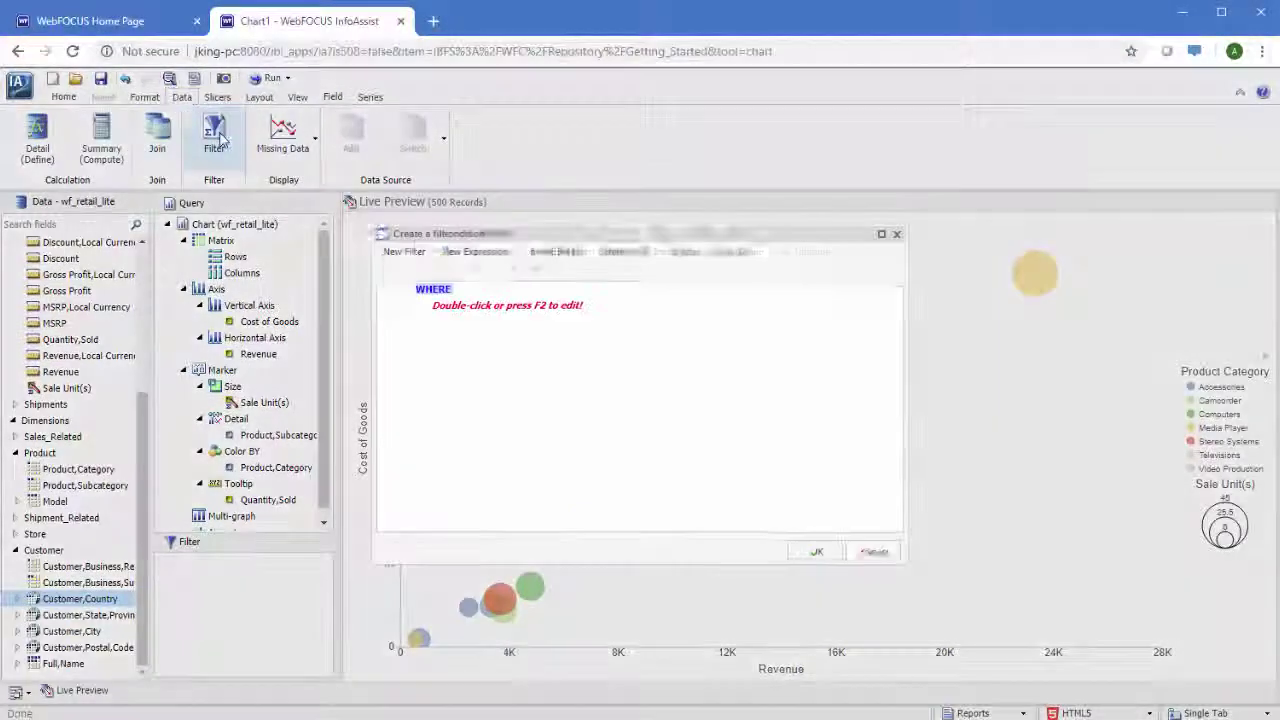
{"action": "double_click", "coordinate": [440, 316]}
{"action": "left_click", "coordinate": [466, 311]}
{"action": "scroll", "coordinate": [520, 470], "scroll_direction": "down", "scroll_amount": 2}
{"action": "left_click", "coordinate": [470, 508]}
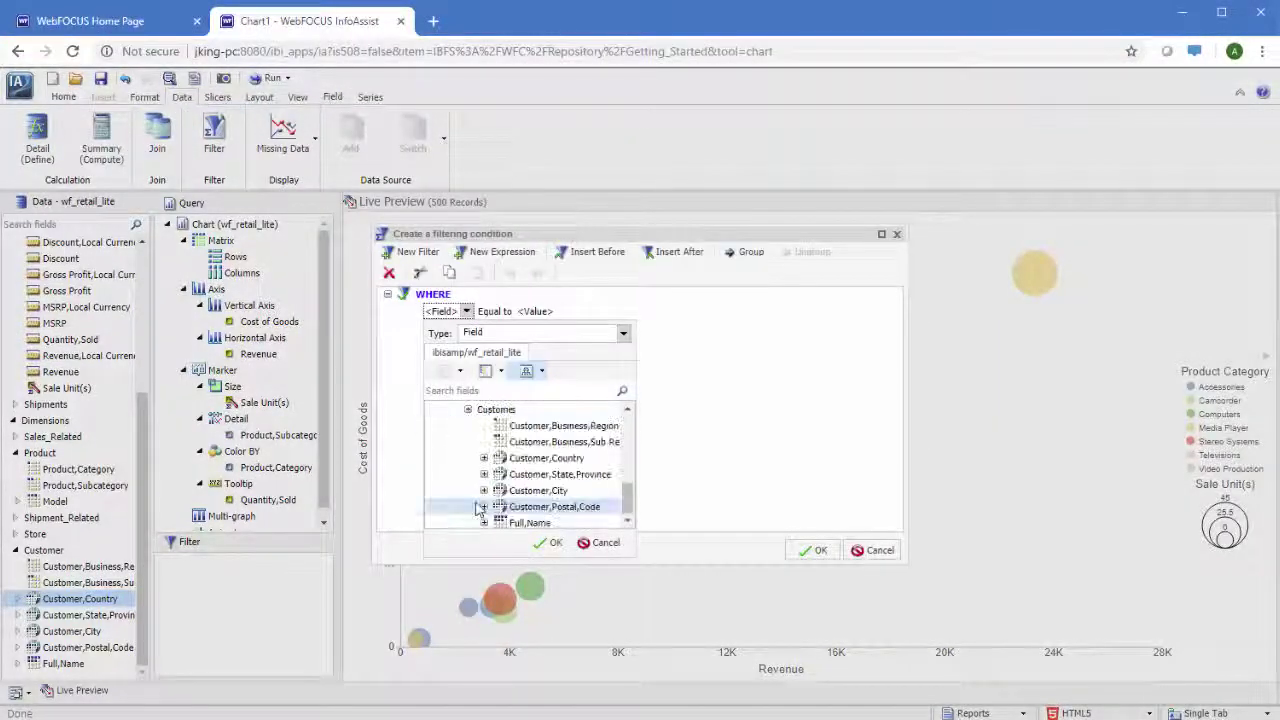
{"action": "double_click", "coordinate": [546, 458]}
- Set the Customer,Country filter value to United States and apply it
{"action": "left_click", "coordinate": [589, 311]}
{"action": "left_click", "coordinate": [597, 416]}
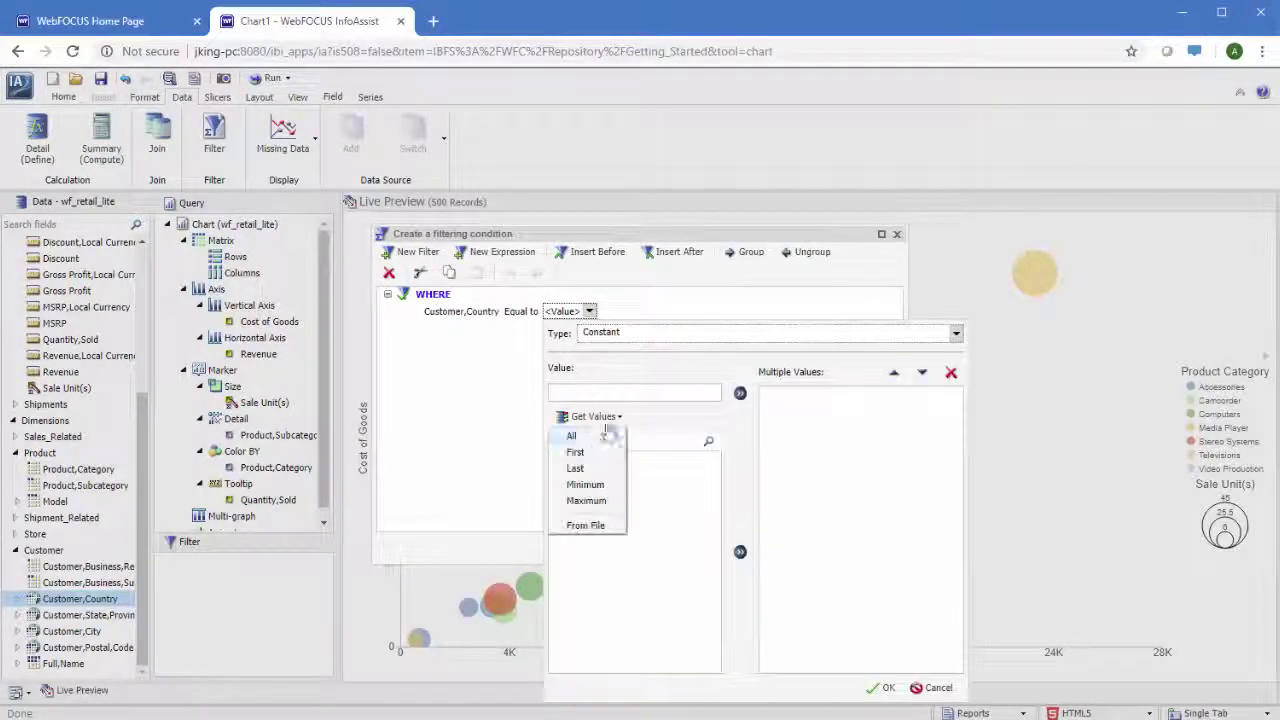
{"action": "left_click", "coordinate": [600, 436]}
{"action": "scroll", "coordinate": [600, 560], "scroll_direction": "down", "scroll_amount": 5}
{"action": "double_click", "coordinate": [593, 654]}
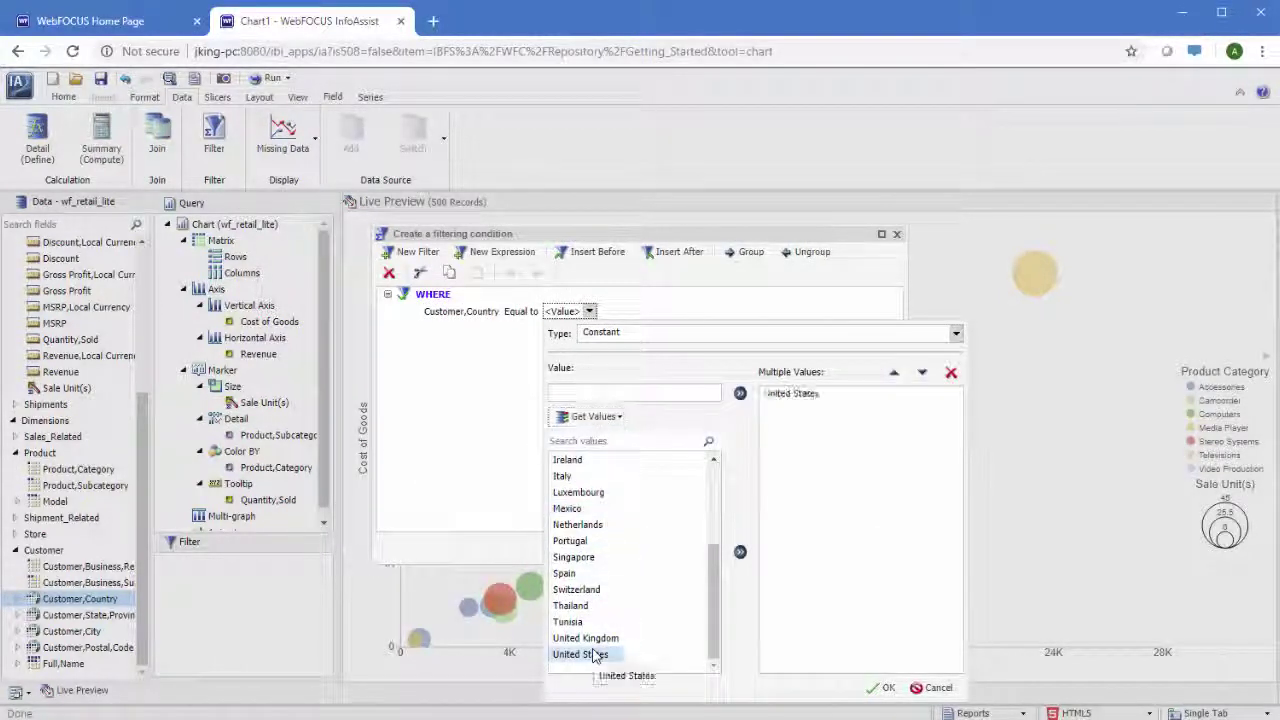
{"action": "left_click_drag", "start_coordinate": [593, 654], "coordinate": [772, 530]}
{"action": "left_click", "coordinate": [882, 688]}
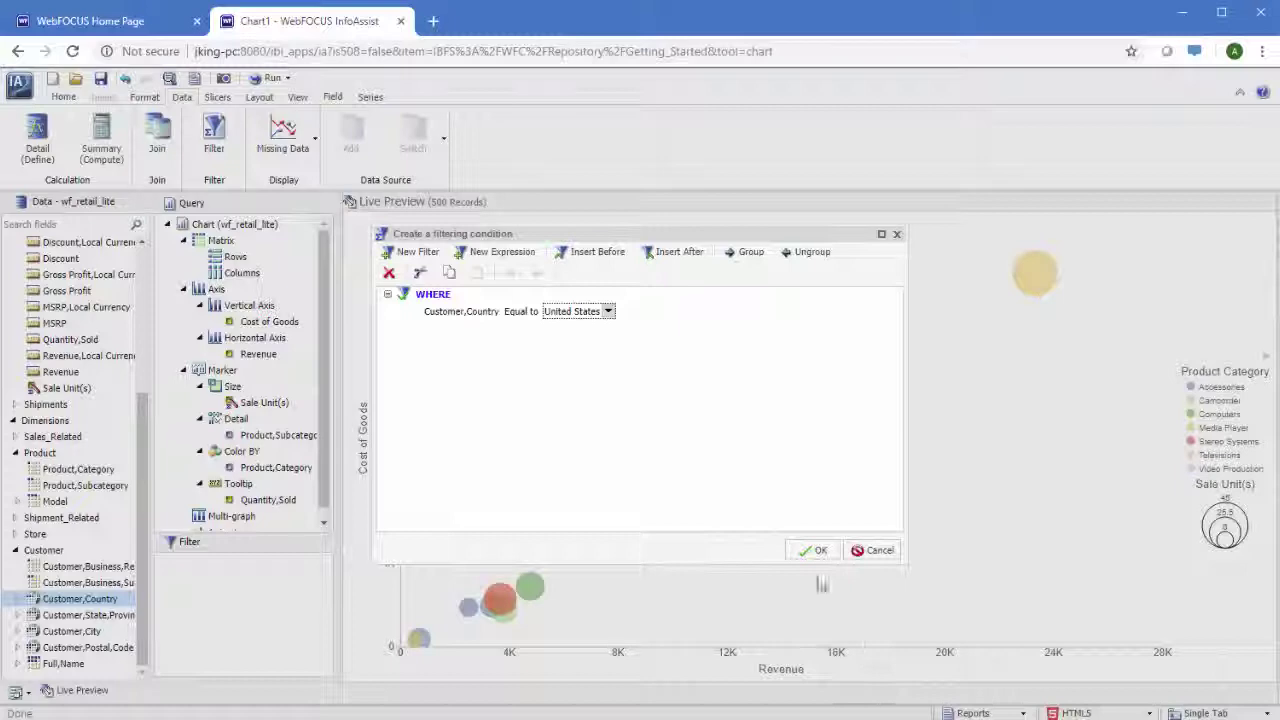
{"action": "left_click", "coordinate": [813, 550]}
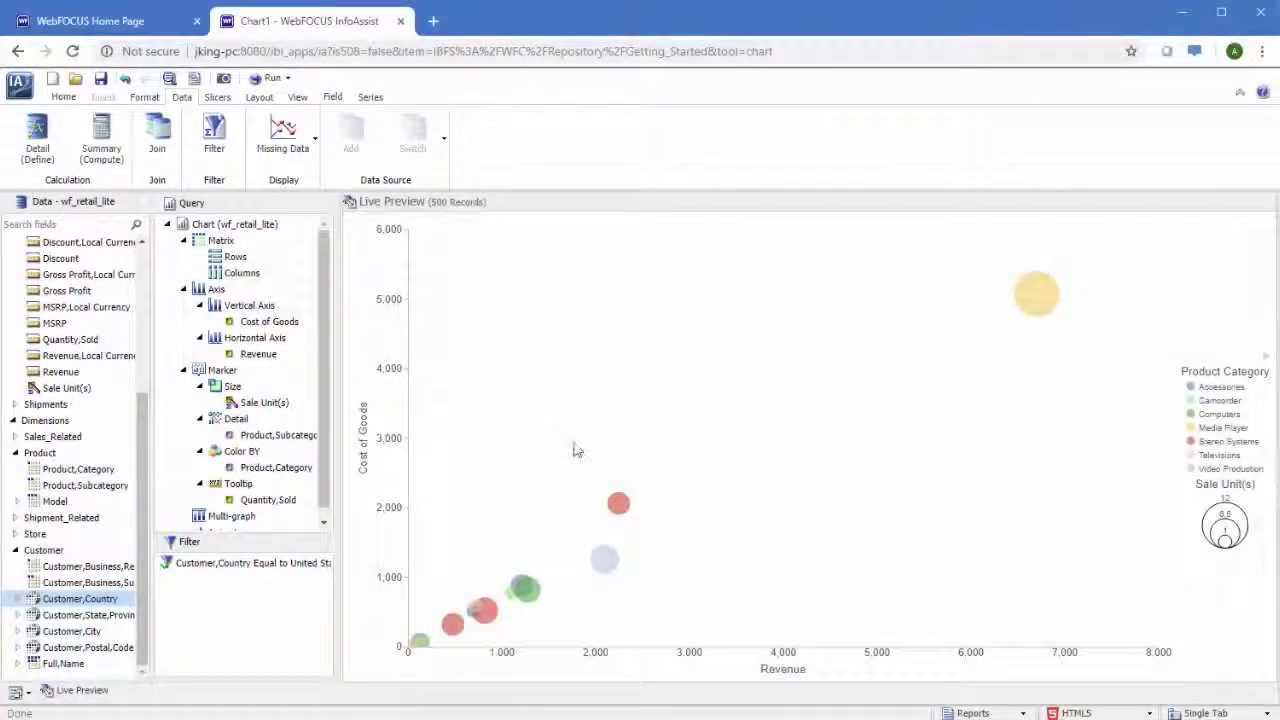
- Add the page header 'Product Subcategory Sales' above the chart
{"action": "left_click", "coordinate": [66, 98]}
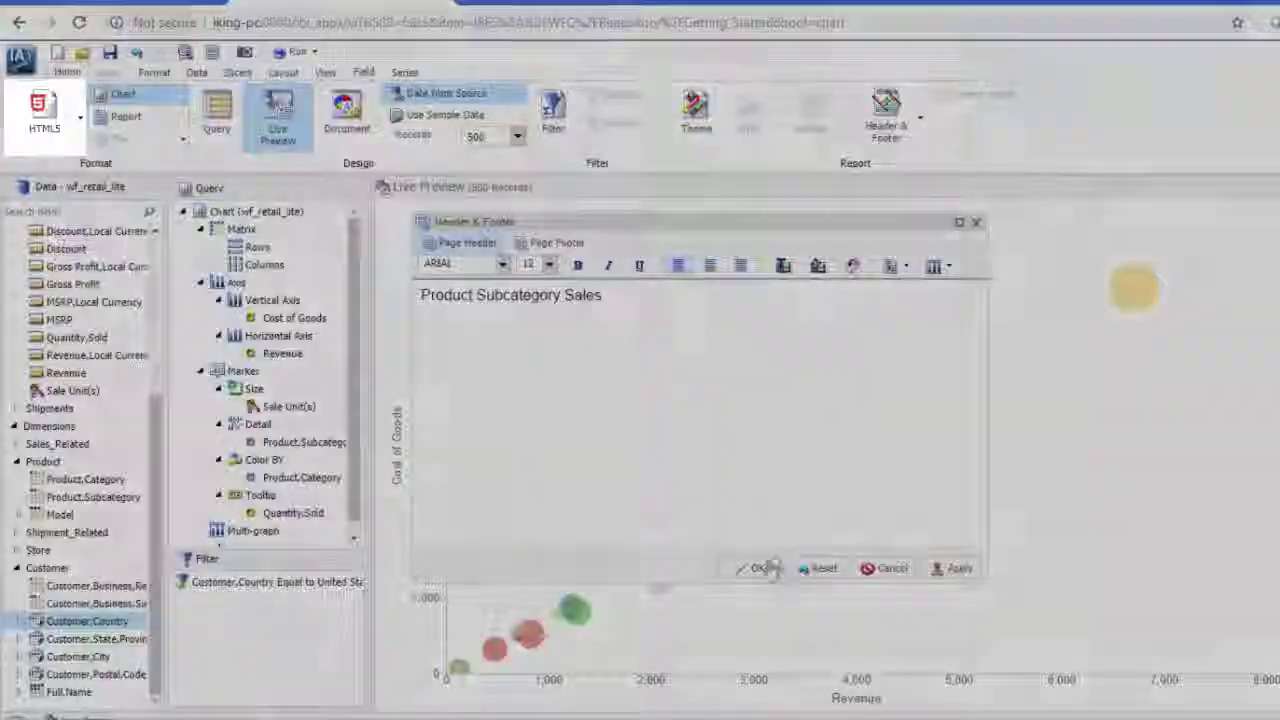
{"action": "left_click", "coordinate": [697, 549]}
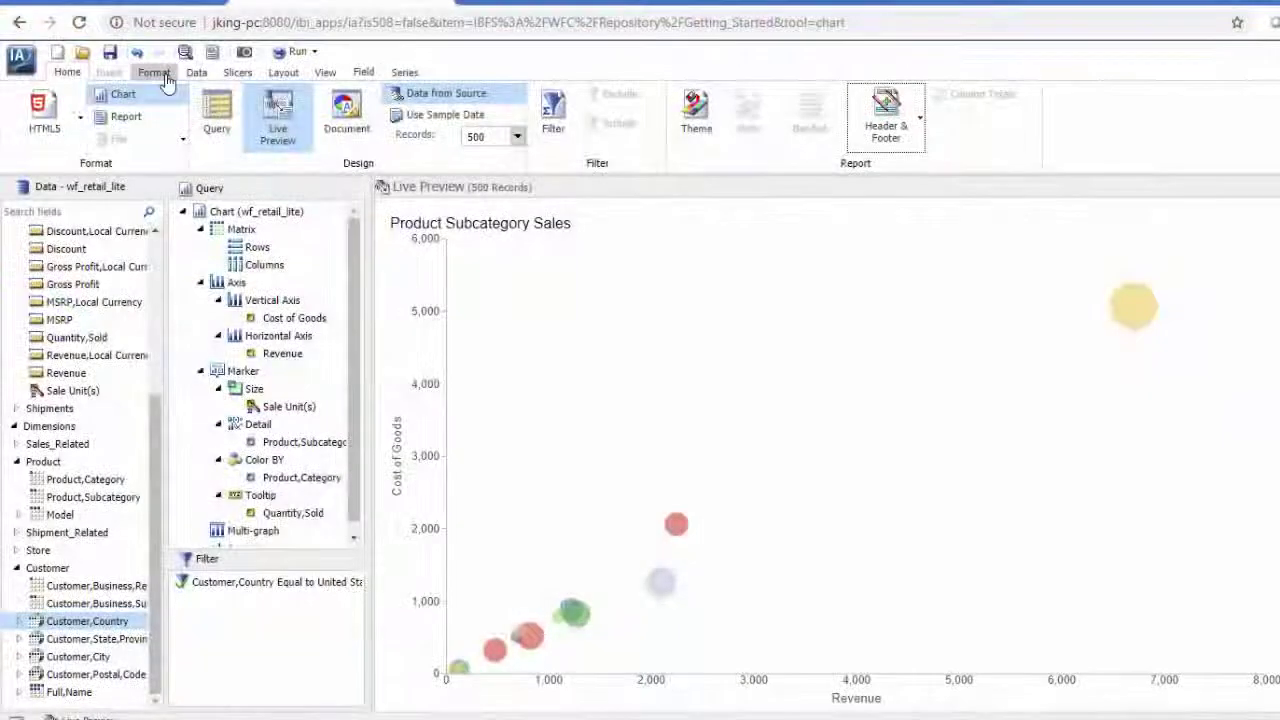
{"action": "left_click", "coordinate": [156, 72]}
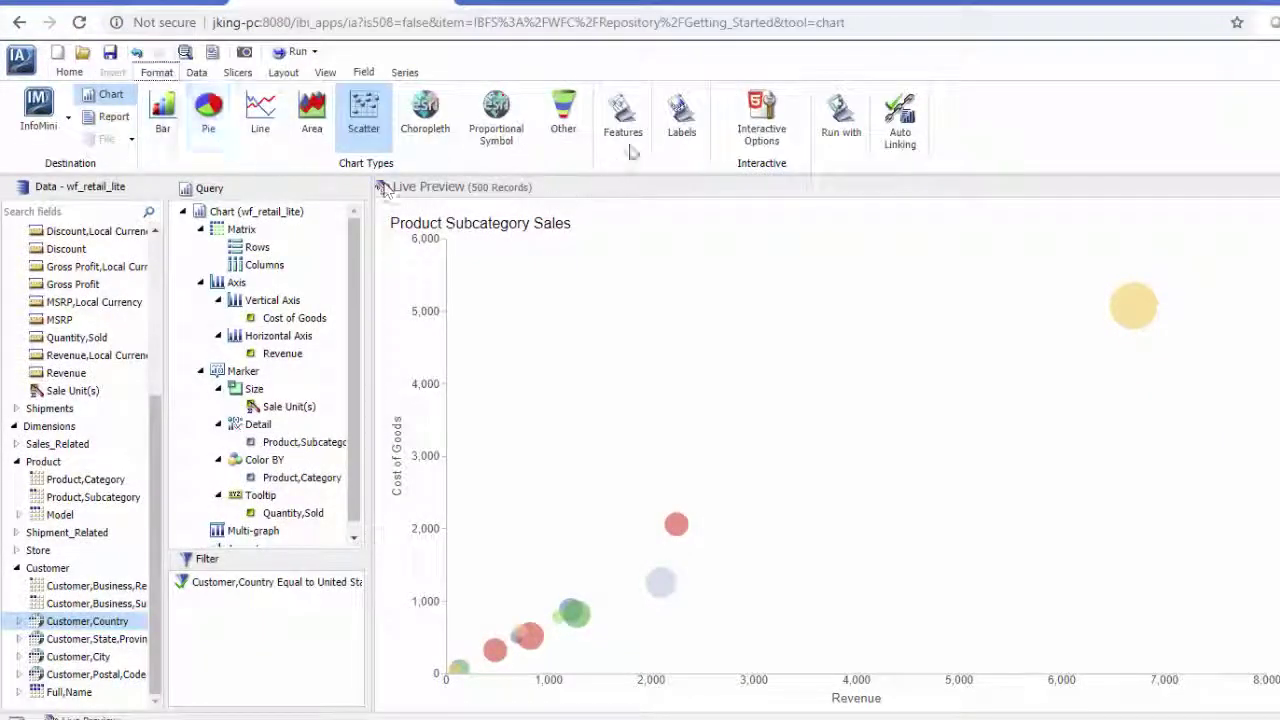
{"action": "left_click", "coordinate": [678, 120]}
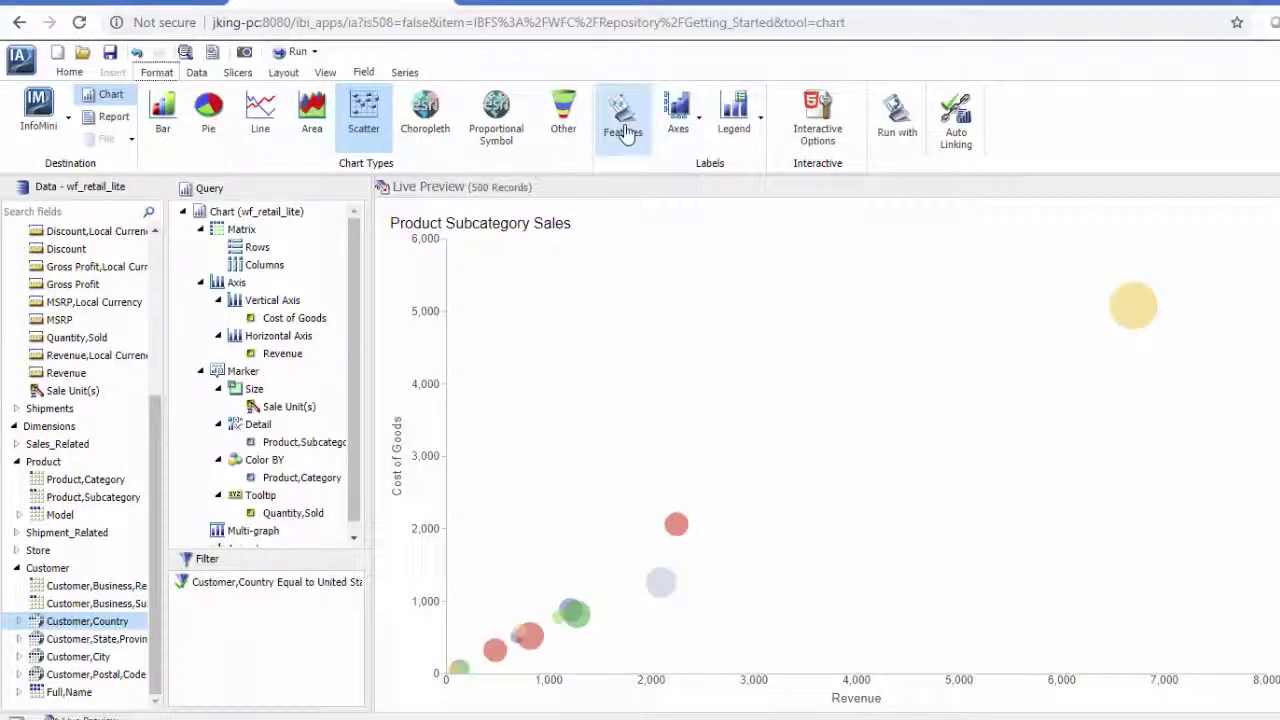
{"action": "left_click", "coordinate": [622, 120]}
{"action": "left_click", "coordinate": [1016, 138]}
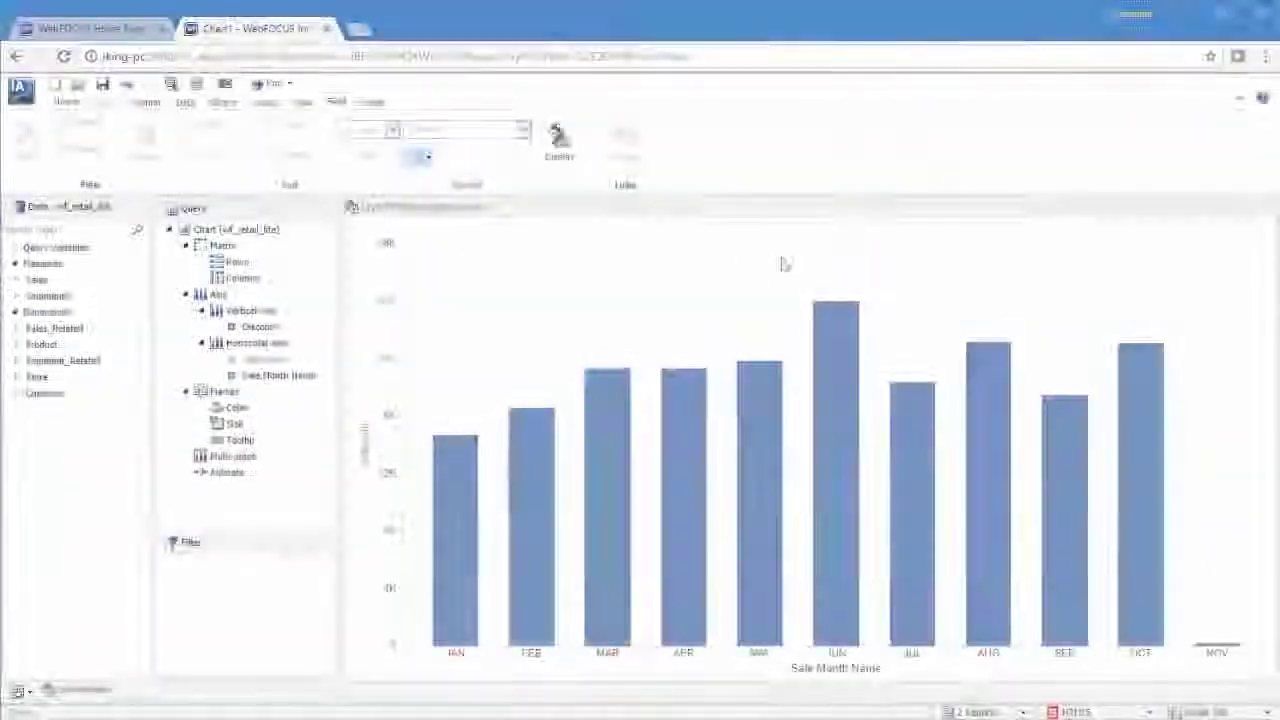
- Add an automatic narrative above the chart
{"action": "left_click", "coordinate": [152, 106]}
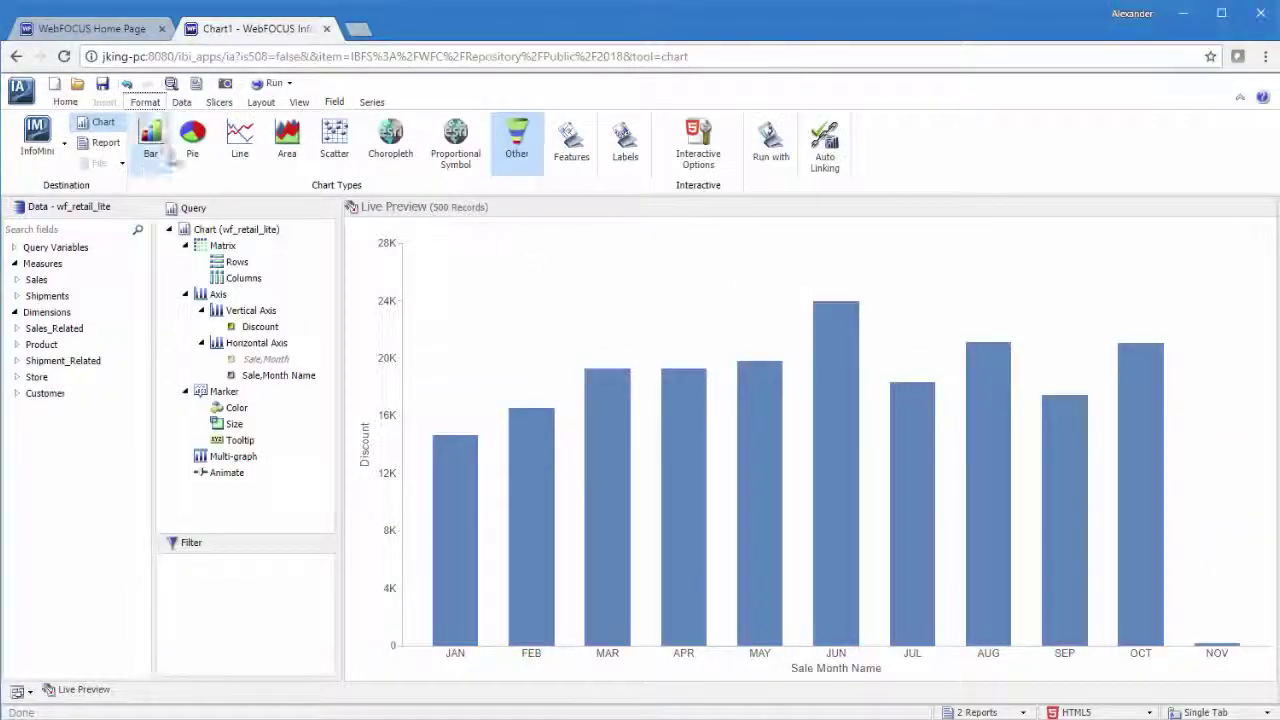
{"action": "left_click", "coordinate": [571, 165]}
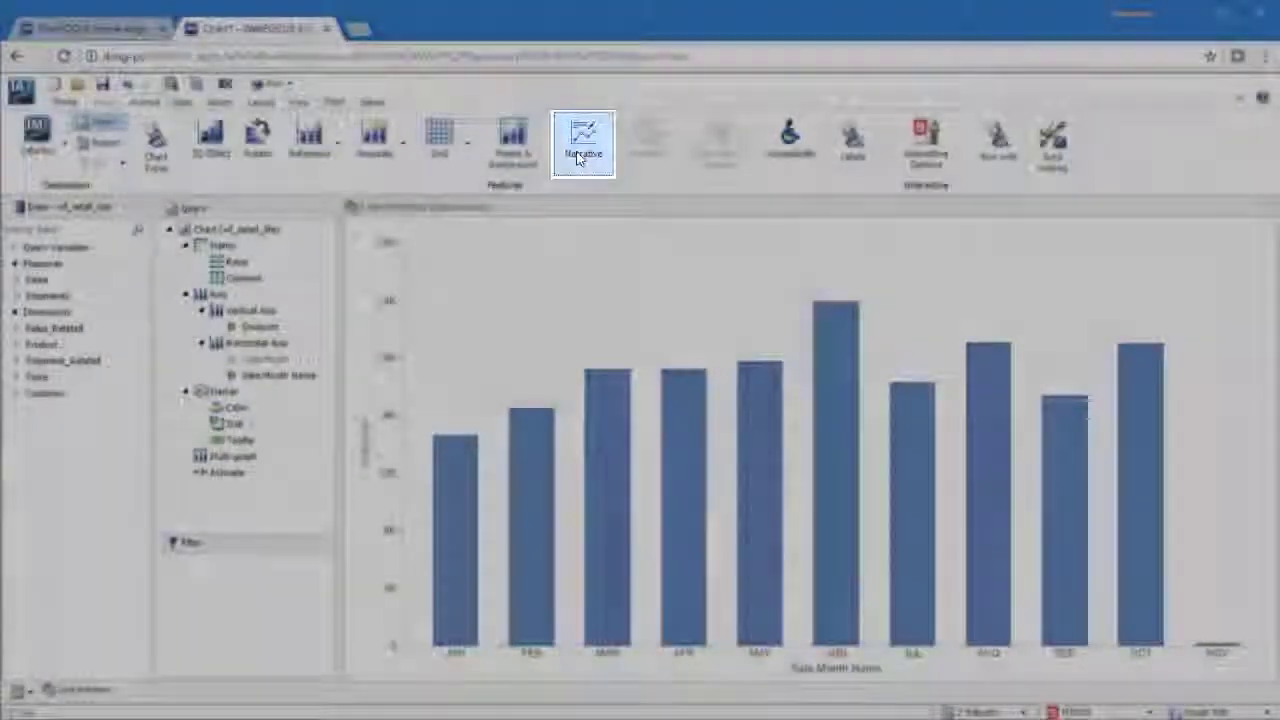
{"action": "left_click", "coordinate": [577, 158]}
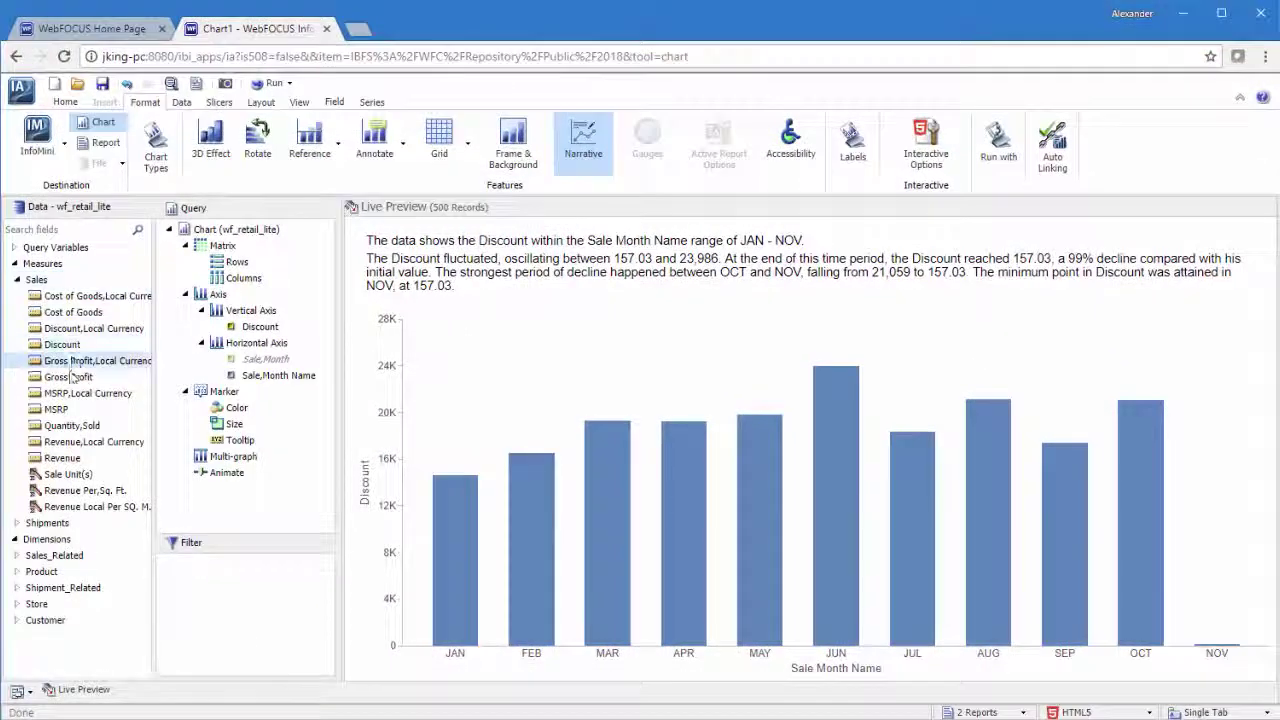
- Add Gross Profit to the vertical axis and run the updated chart
{"action": "left_click_drag", "start_coordinate": [70, 382], "coordinate": [258, 342]}
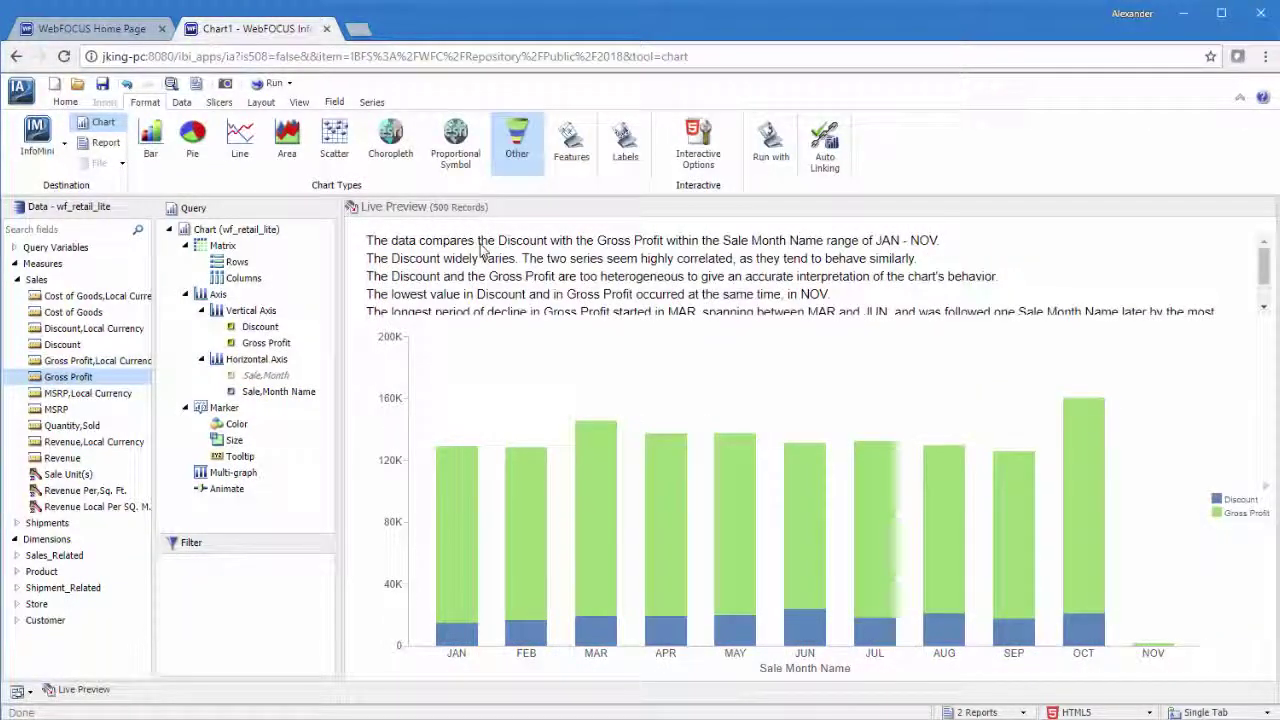
{"action": "left_click", "coordinate": [270, 86]}
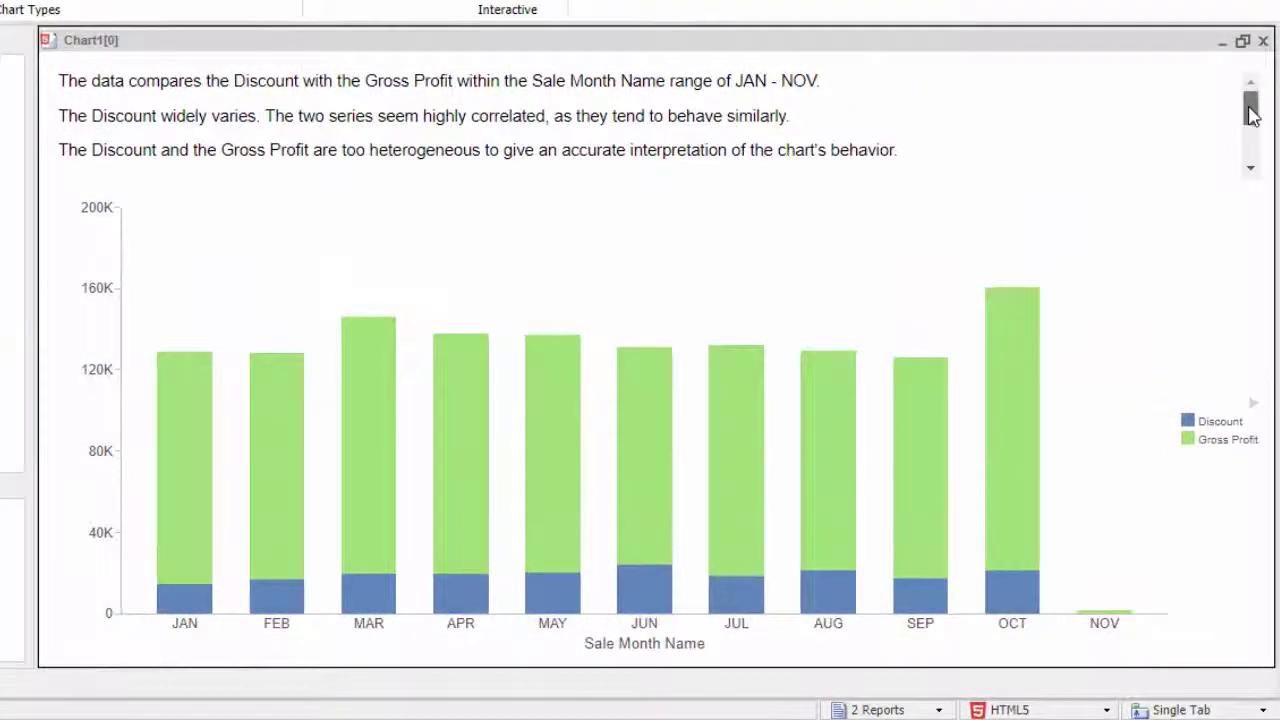
{"action": "left_click_drag", "start_coordinate": [1252, 112], "coordinate": [1262, 155]}
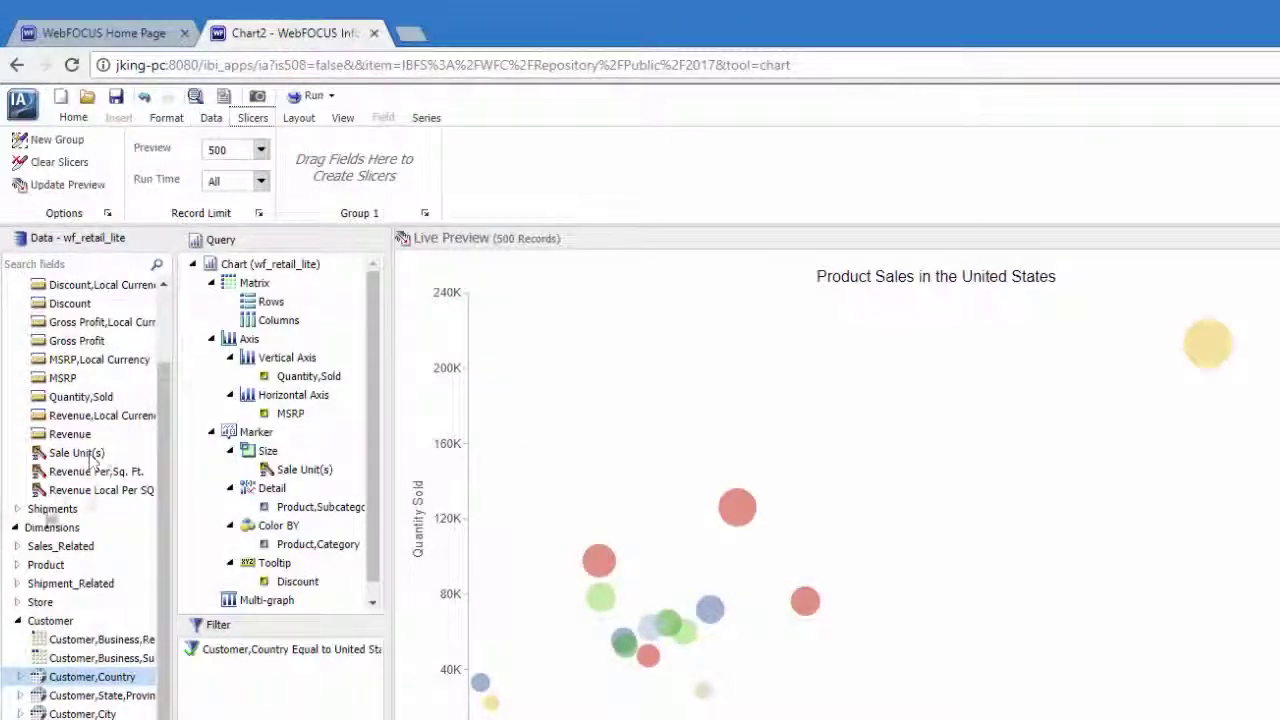
- Add a Sale,Year slicer from Transaction Date, Simple and set it to 2016
{"action": "left_click", "coordinate": [18, 546]}
{"action": "left_click", "coordinate": [22, 564]}
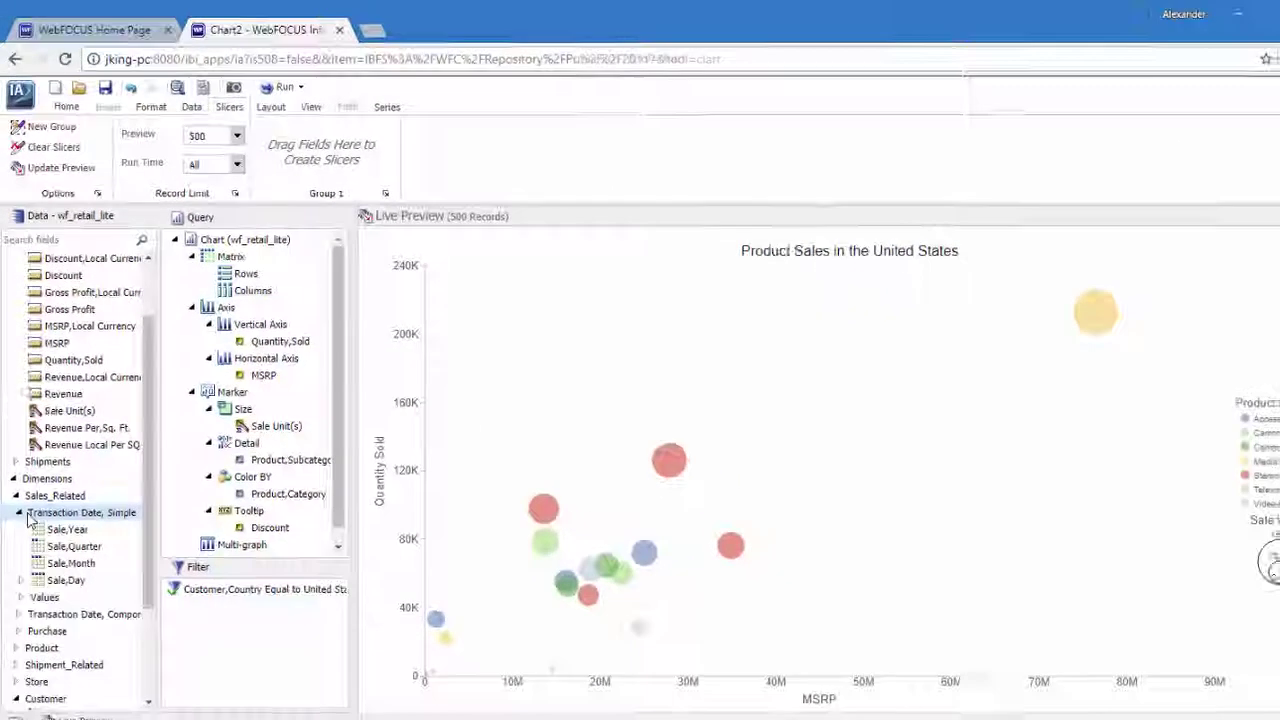
{"action": "left_click_drag", "start_coordinate": [67, 529], "coordinate": [319, 161]}
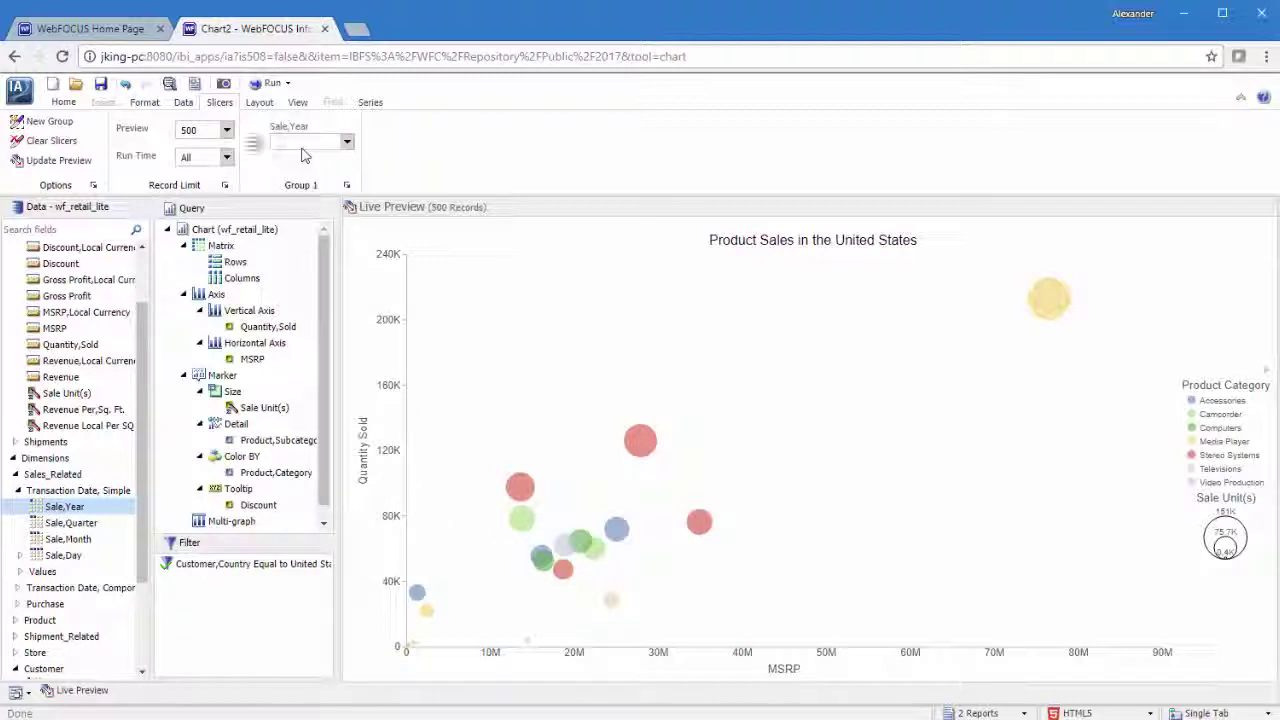
{"action": "left_click", "coordinate": [348, 146]}
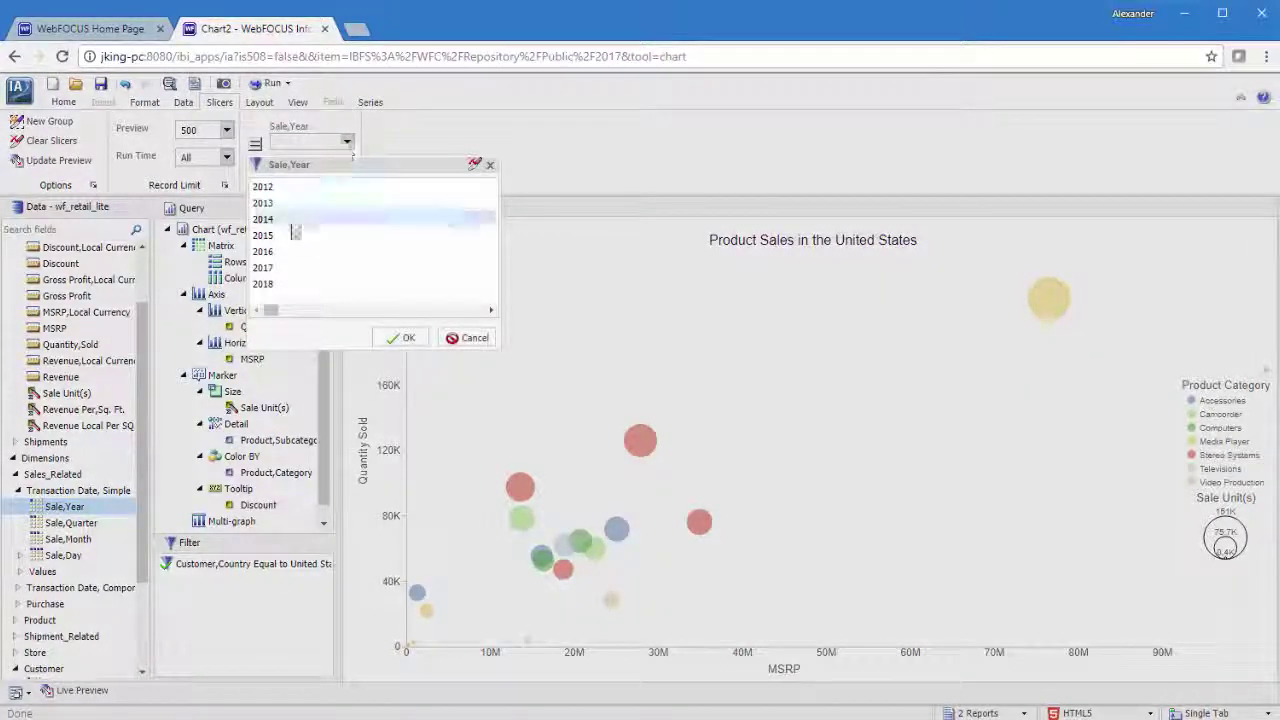
{"action": "left_click", "coordinate": [350, 251]}
{"action": "left_click", "coordinate": [401, 337]}
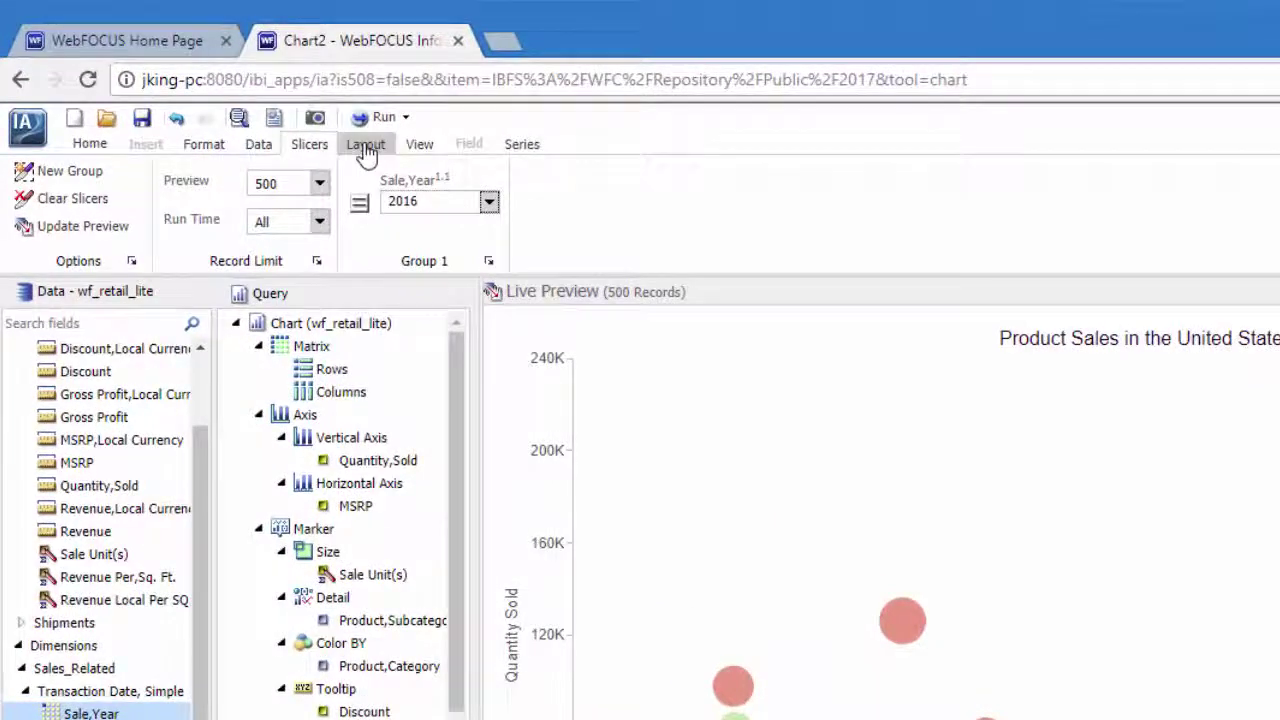
{"action": "left_click", "coordinate": [366, 146]}
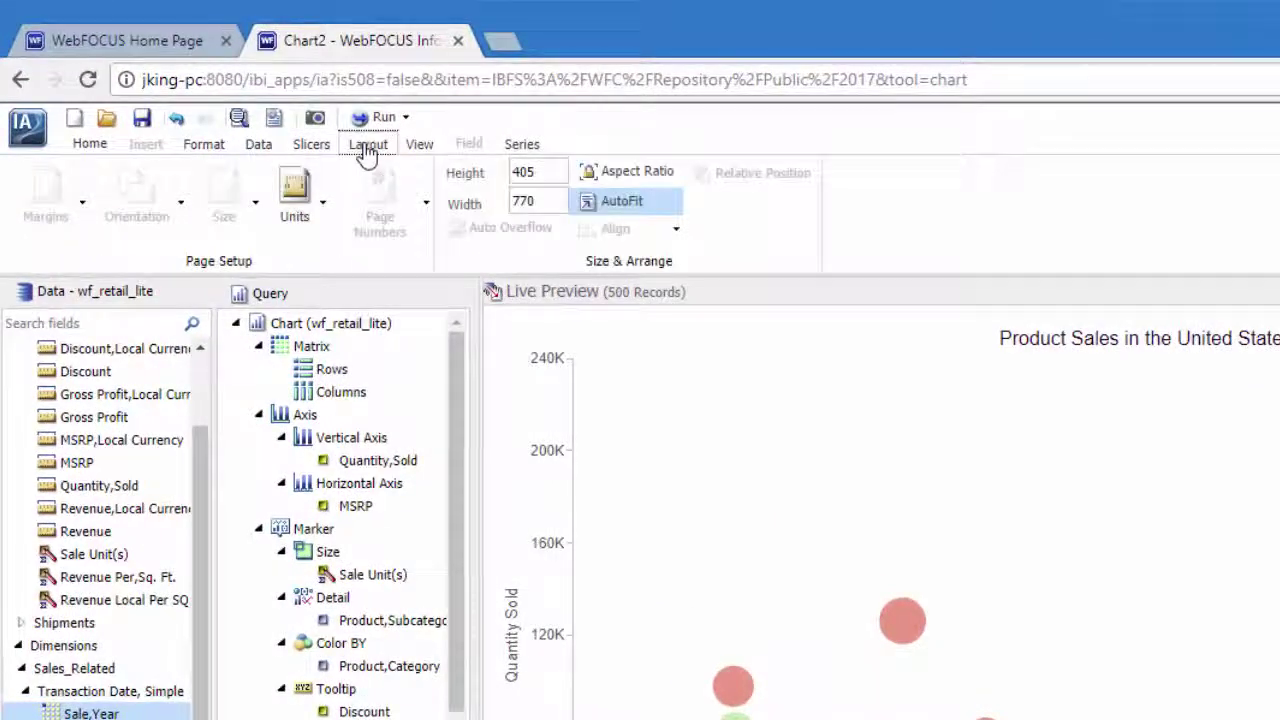
- Open the Style colour picker for the Series 1 - Camcorder markers on the Series tab
{"action": "left_click", "coordinate": [417, 146]}
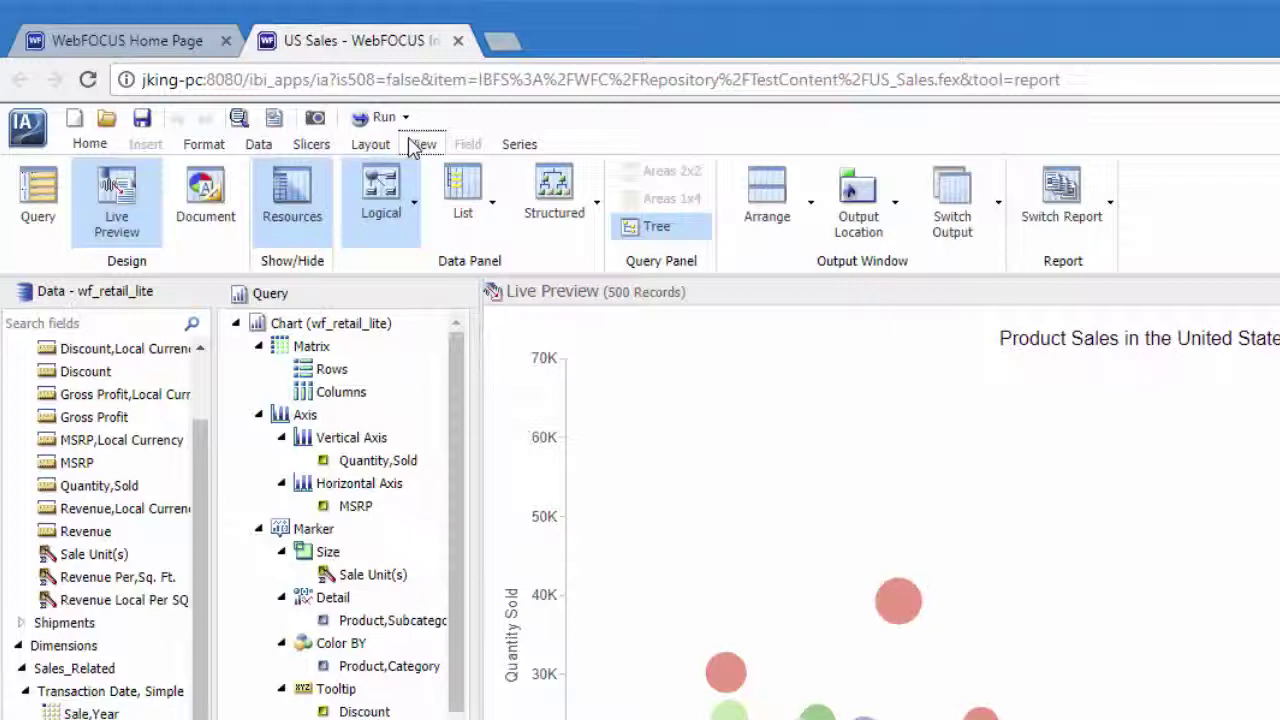
{"action": "left_click", "coordinate": [522, 146]}
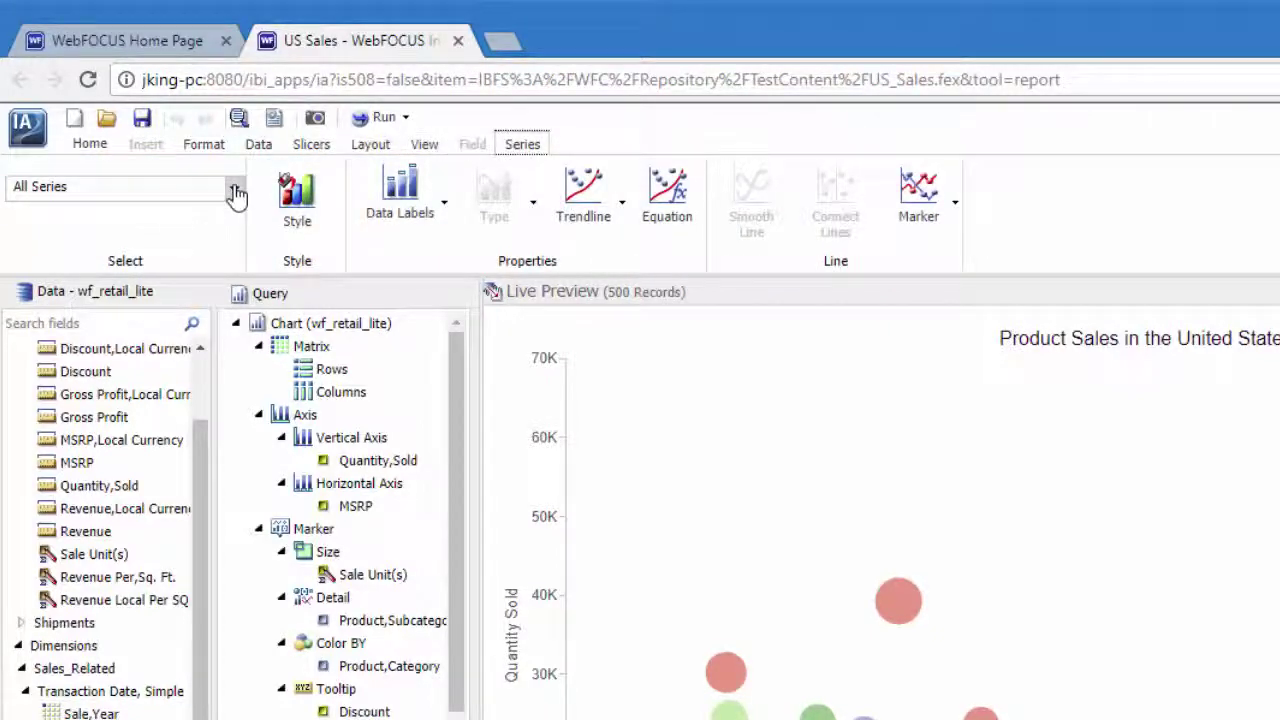
{"action": "left_click", "coordinate": [236, 193]}
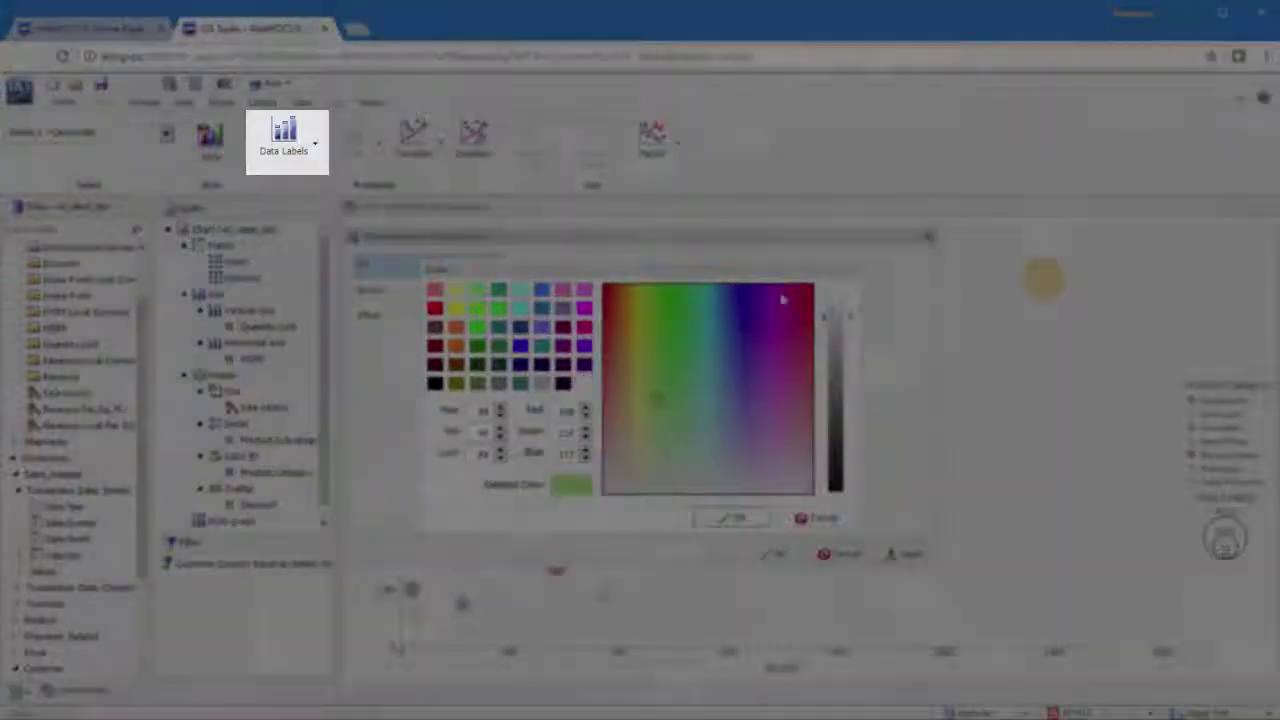
- Colour the Camcorder series purple and apply it to the chart
{"action": "left_click", "coordinate": [778, 291]}
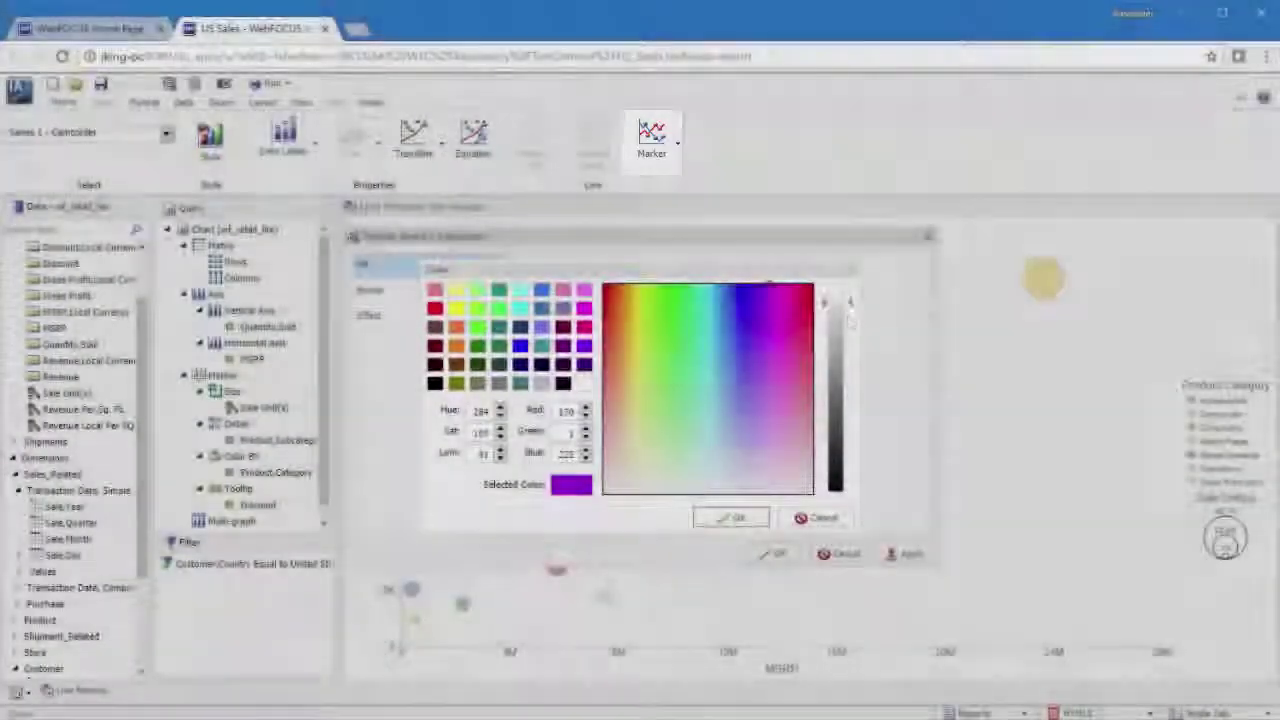
{"action": "left_click", "coordinate": [732, 518]}
{"action": "left_click", "coordinate": [770, 553]}
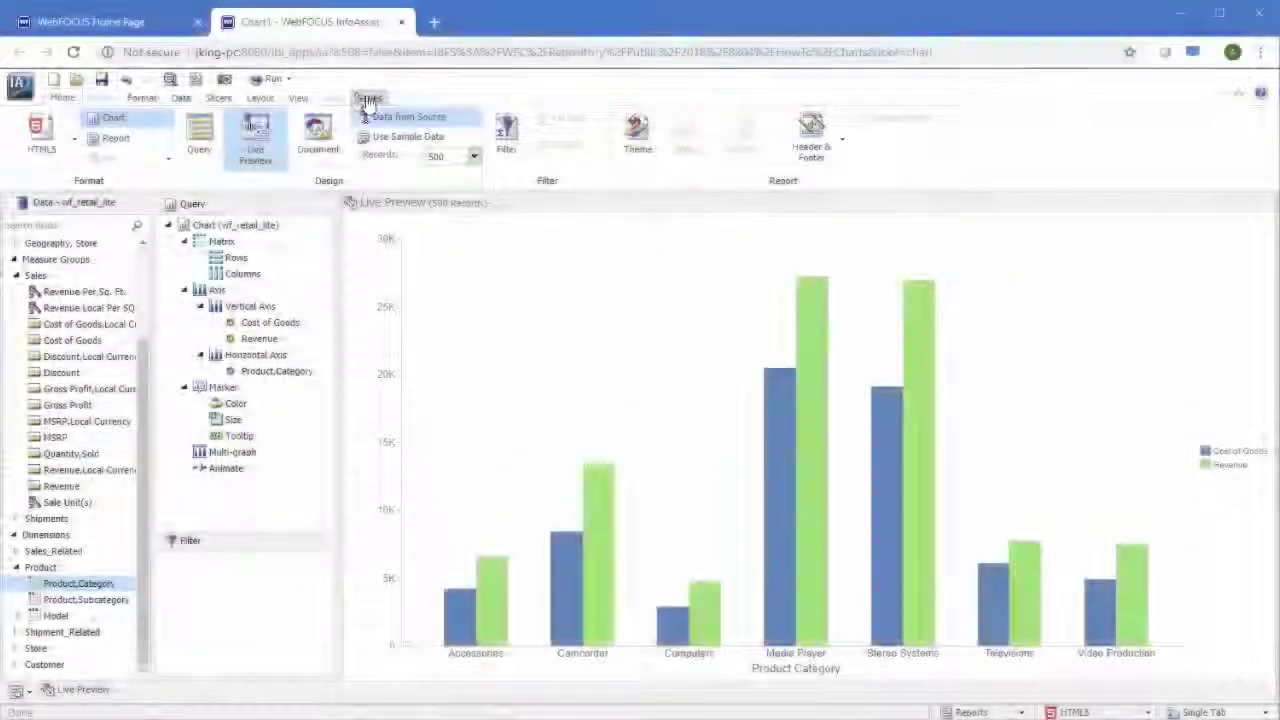
- Change the Cost of Goods series chart type to a line
{"action": "left_click", "coordinate": [371, 99]}
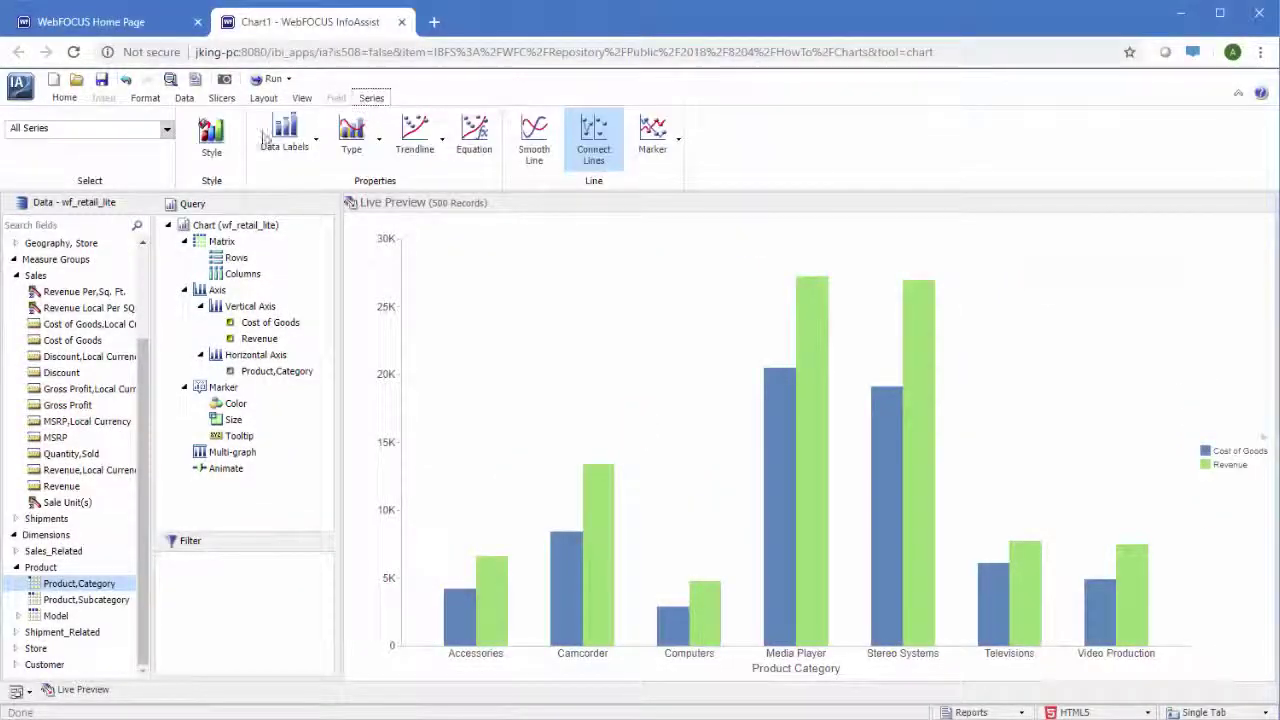
{"action": "left_click", "coordinate": [166, 128]}
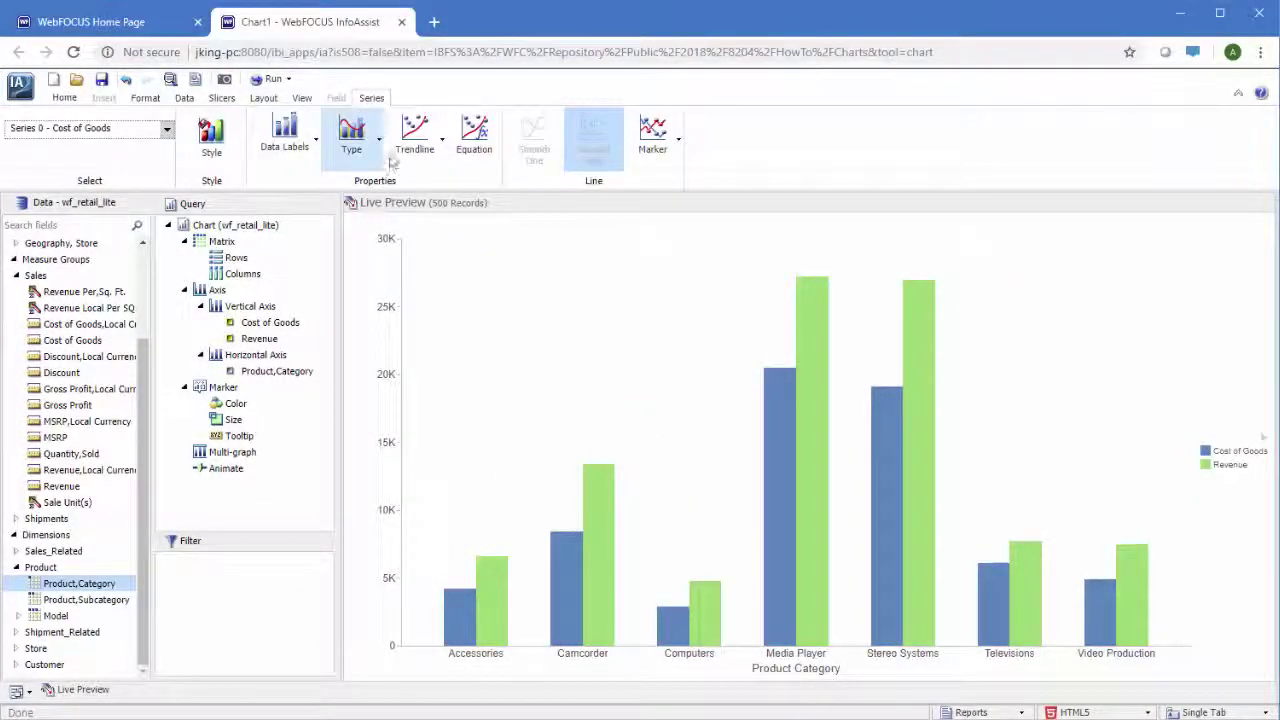
{"action": "left_click", "coordinate": [378, 141]}
{"action": "left_click", "coordinate": [348, 214]}
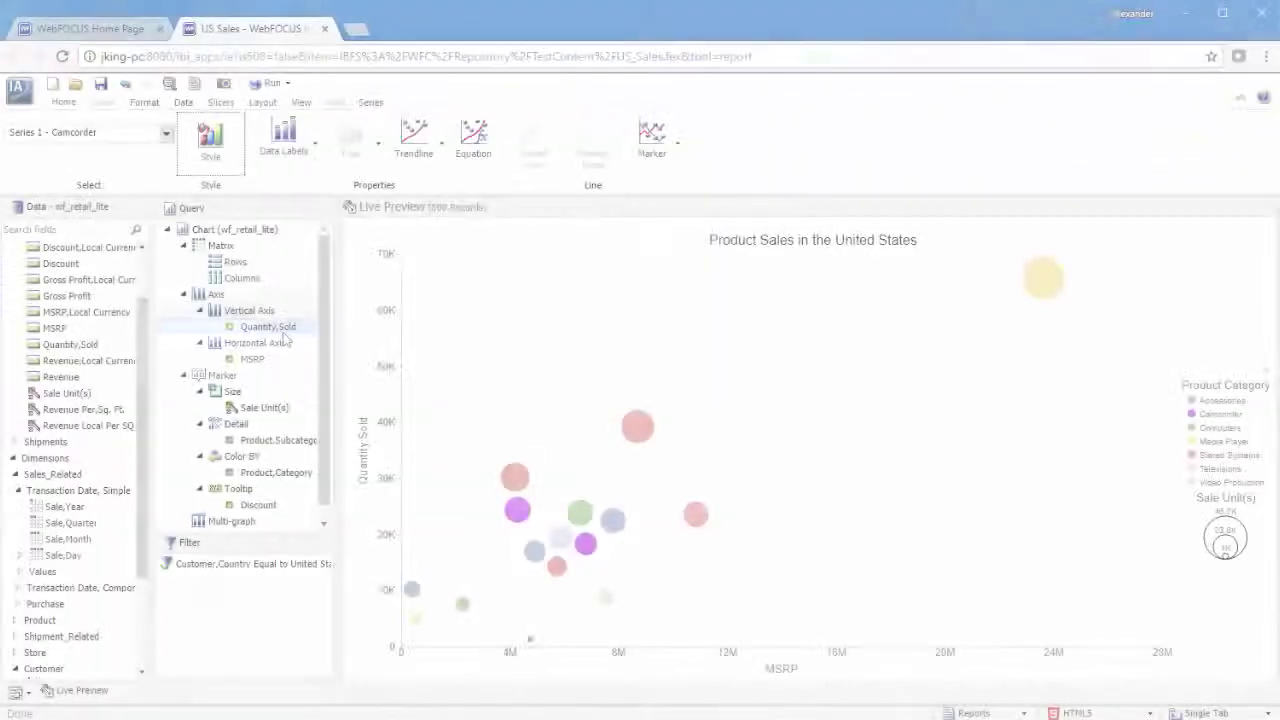
- Review the horizontal-axis MSRP field's Display options, leaving the $ currency format unchanged
{"action": "left_click", "coordinate": [258, 359]}
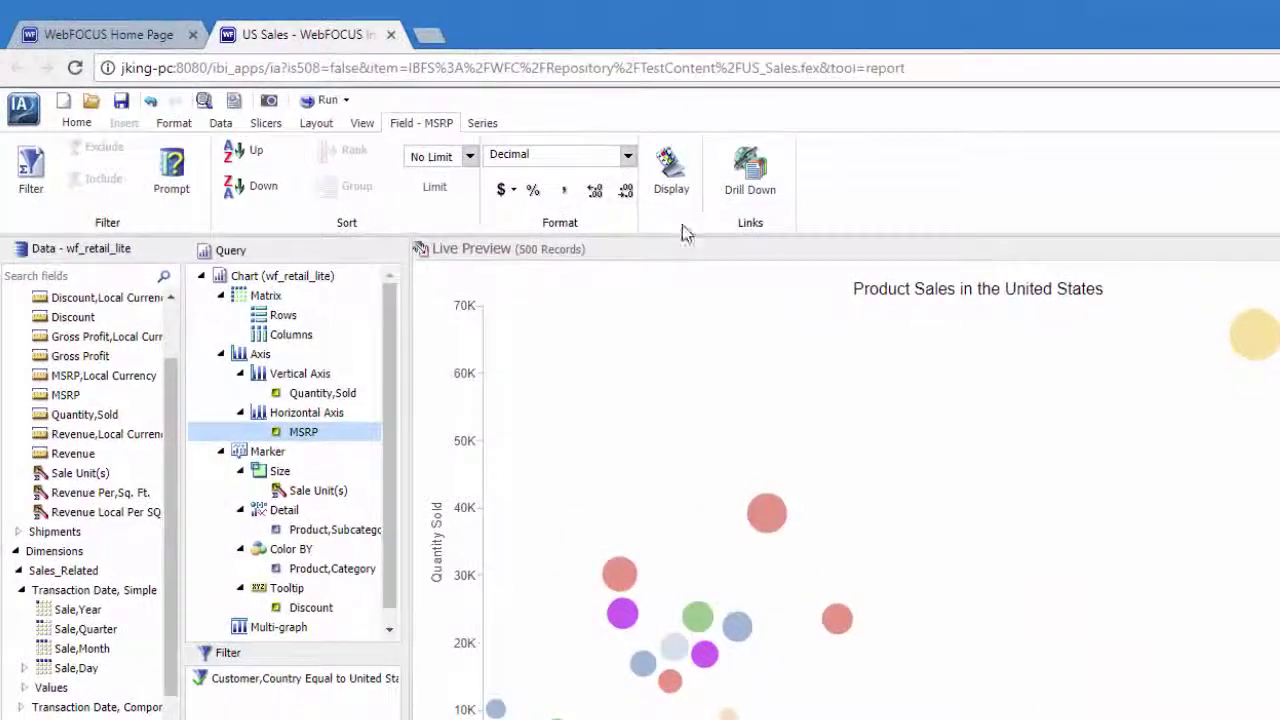
{"action": "left_click", "coordinate": [687, 214]}
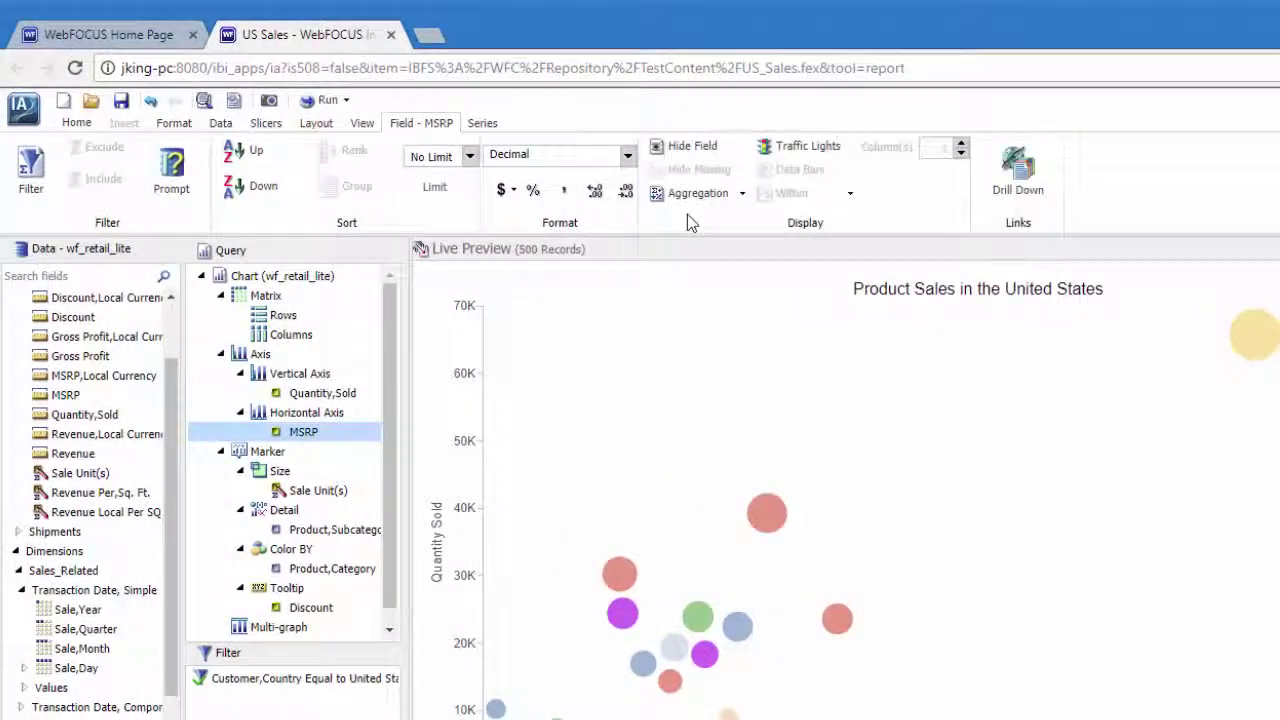
{"action": "left_click", "coordinate": [513, 193]}
{"action": "left_click", "coordinate": [513, 193]}
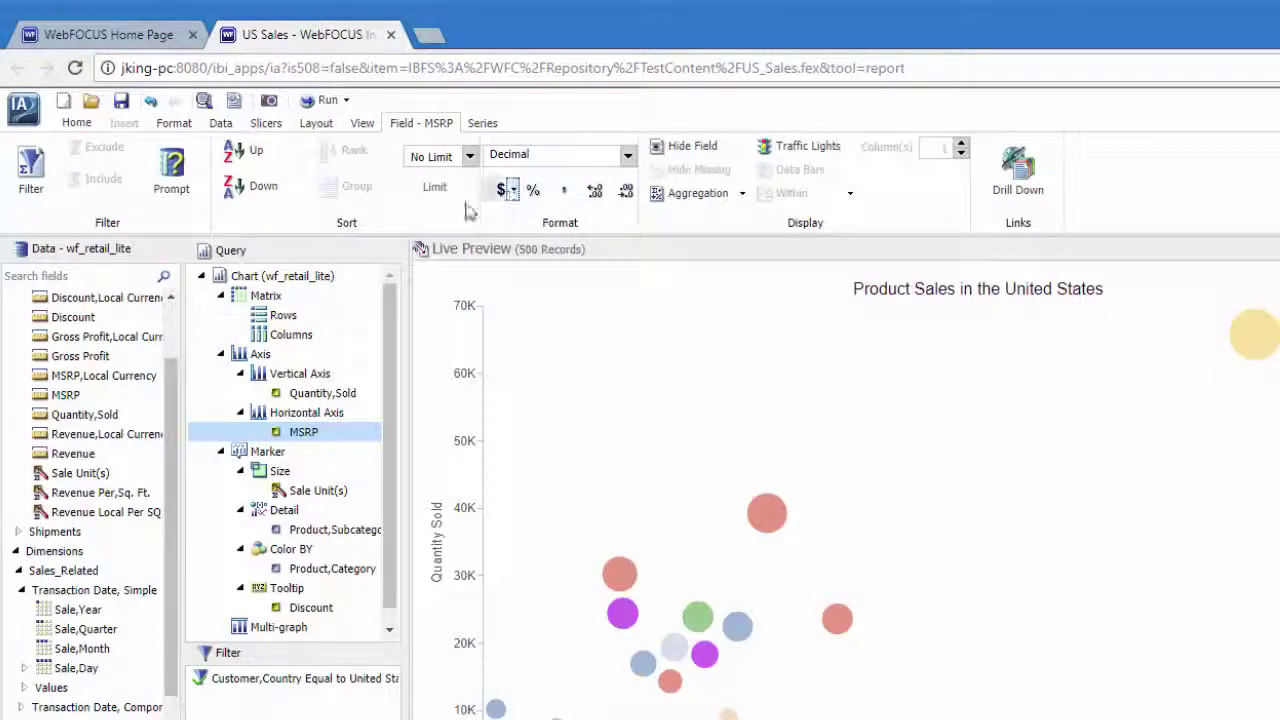
- Save the chart as the procedure 'US Sales' in the Public > 2017 folder
{"action": "left_click", "coordinate": [22, 106]}
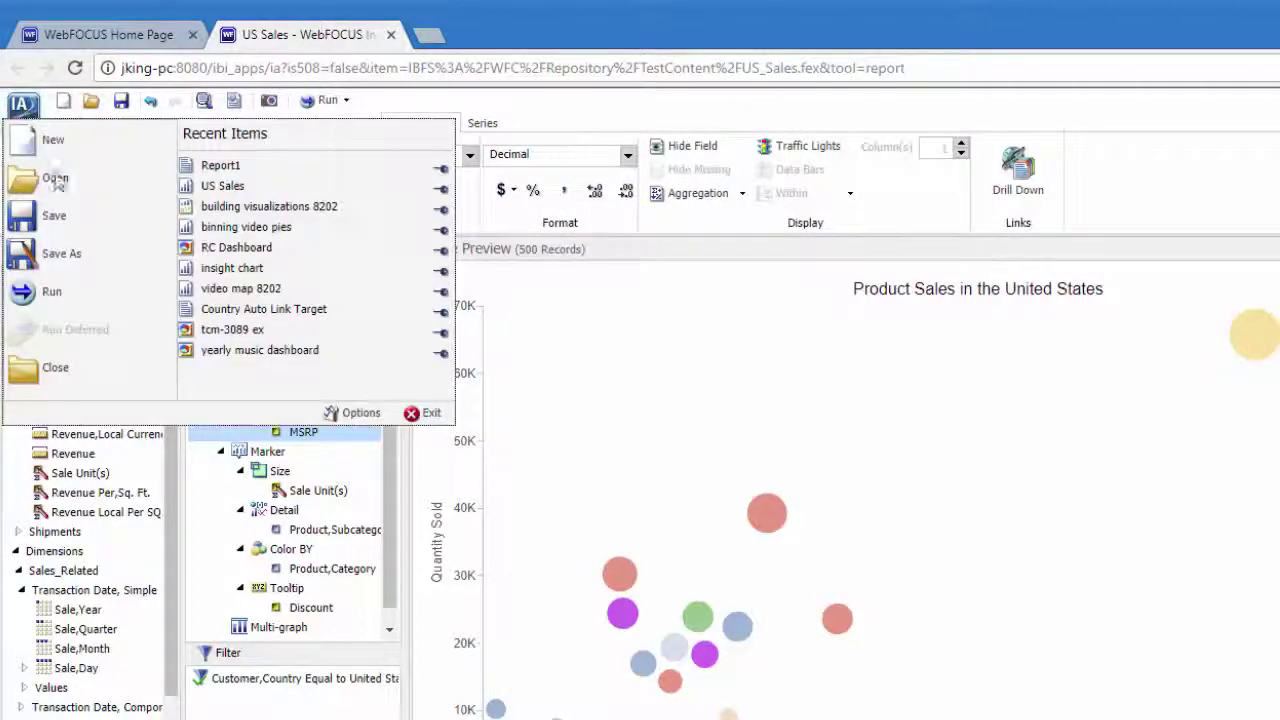
{"action": "left_click", "coordinate": [62, 253]}
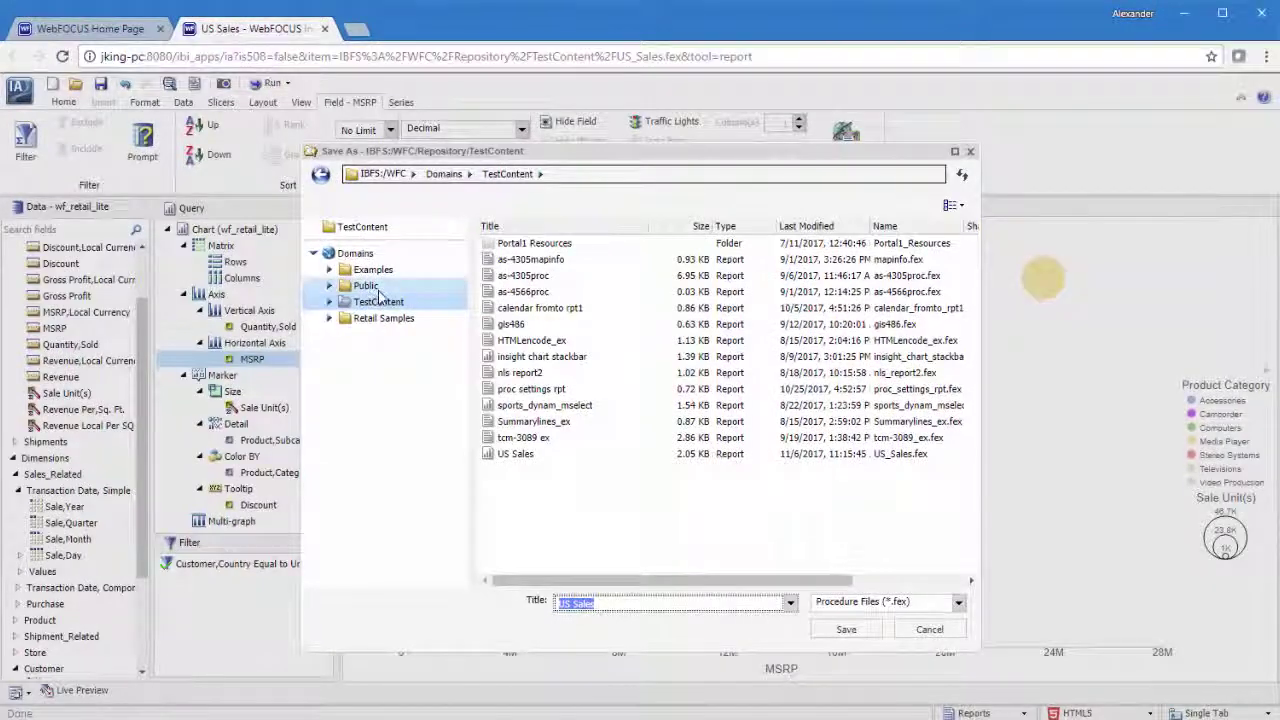
{"action": "left_click", "coordinate": [366, 285]}
{"action": "double_click", "coordinate": [510, 244]}
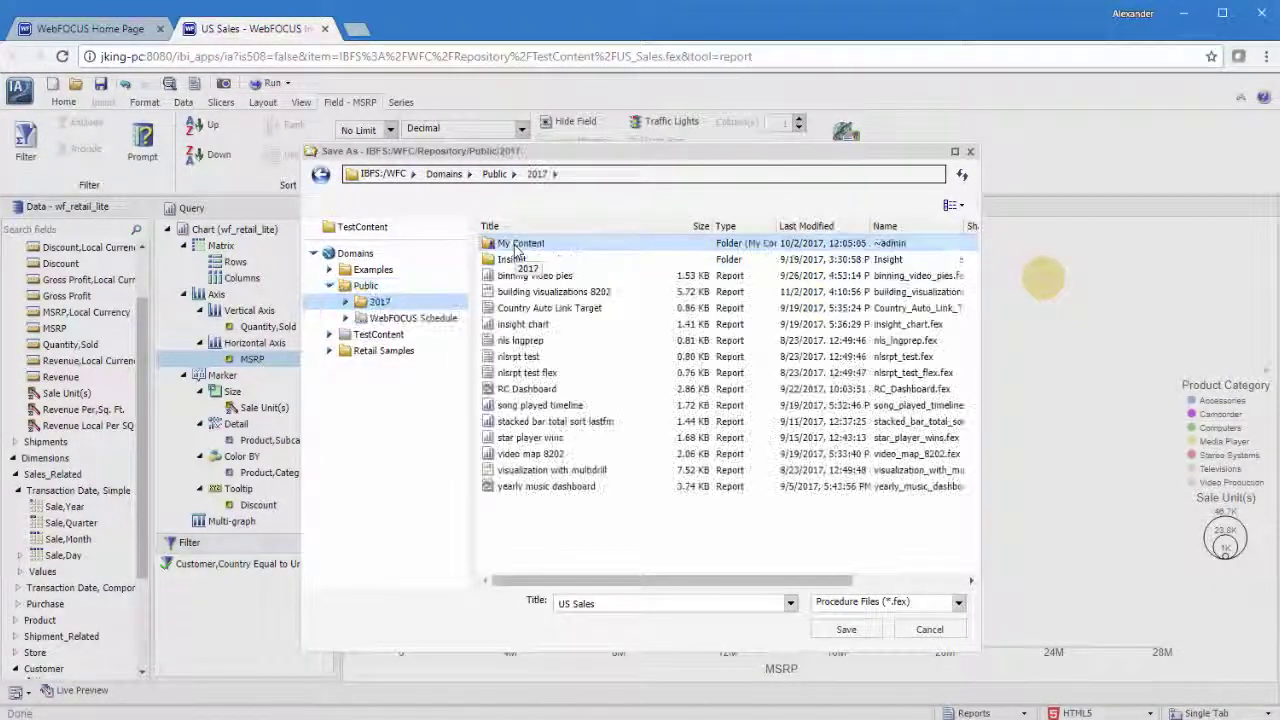
{"action": "left_click", "coordinate": [847, 629]}
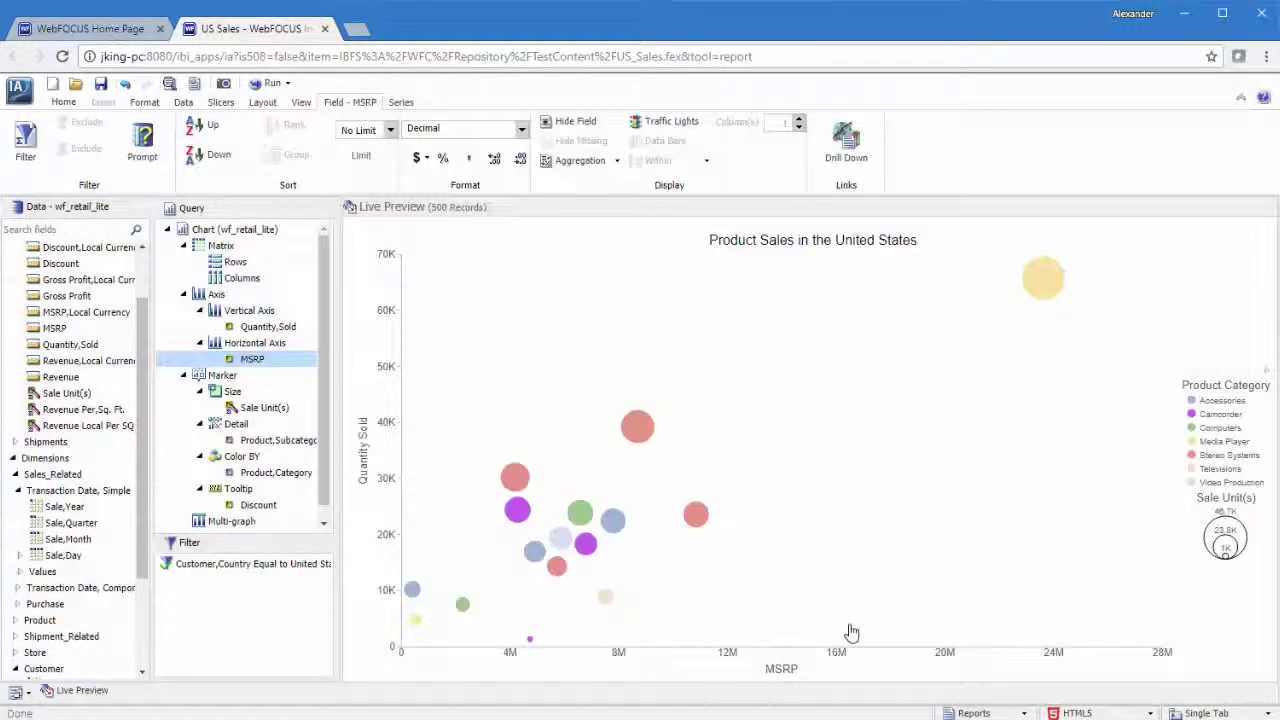